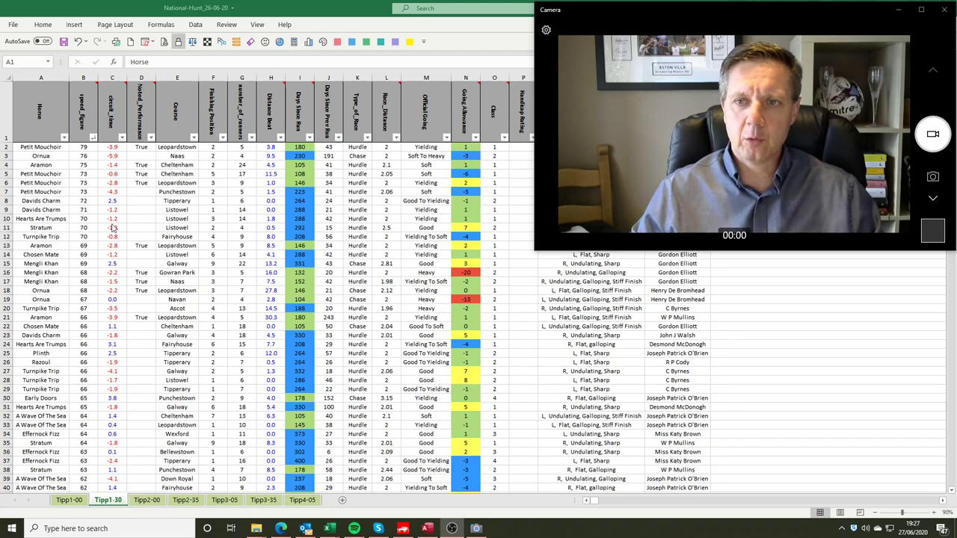
# Hide the webcam window and step through Petit Mouchoir's row 2: speed figure, course, position, runners, beaten distance, circuit time.
pyautogui.click(898, 9)
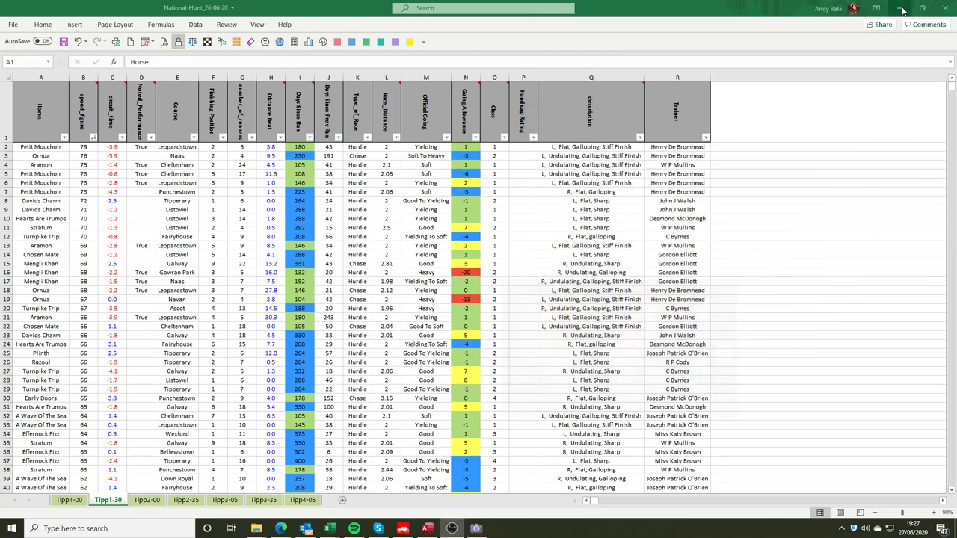
pyautogui.click(54, 147)
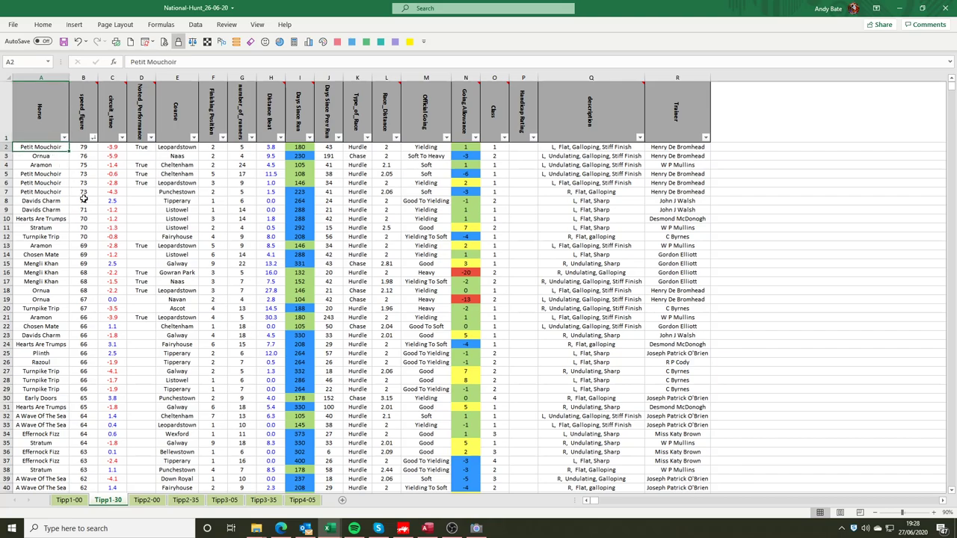
pyautogui.press('Right')
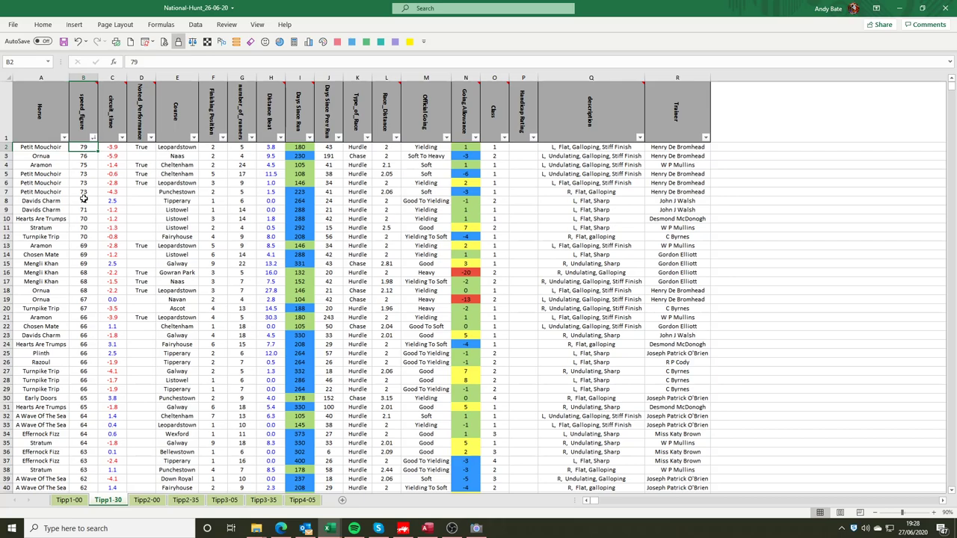
pyautogui.press('Right')
pyautogui.press('Right')
pyautogui.press('Right')
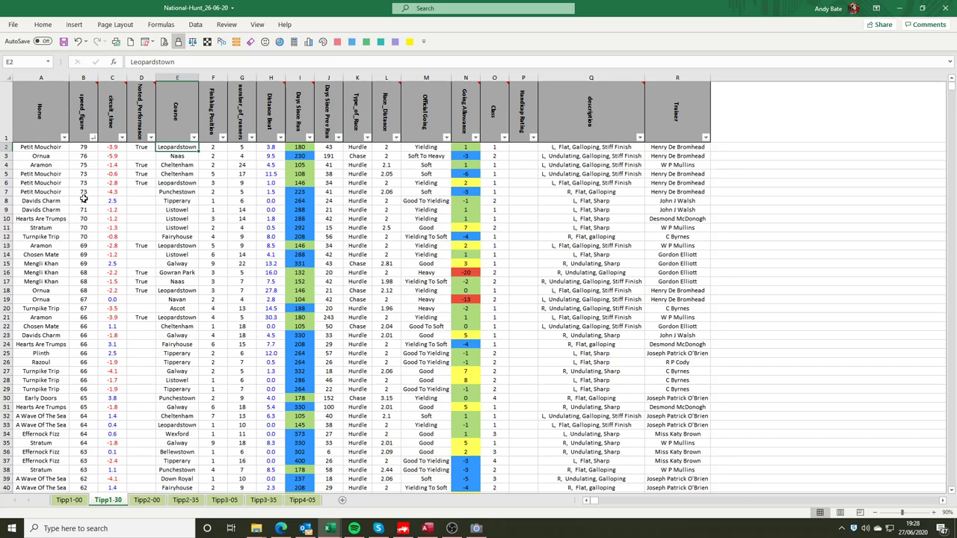
pyautogui.click(212, 148)
pyautogui.click(239, 148)
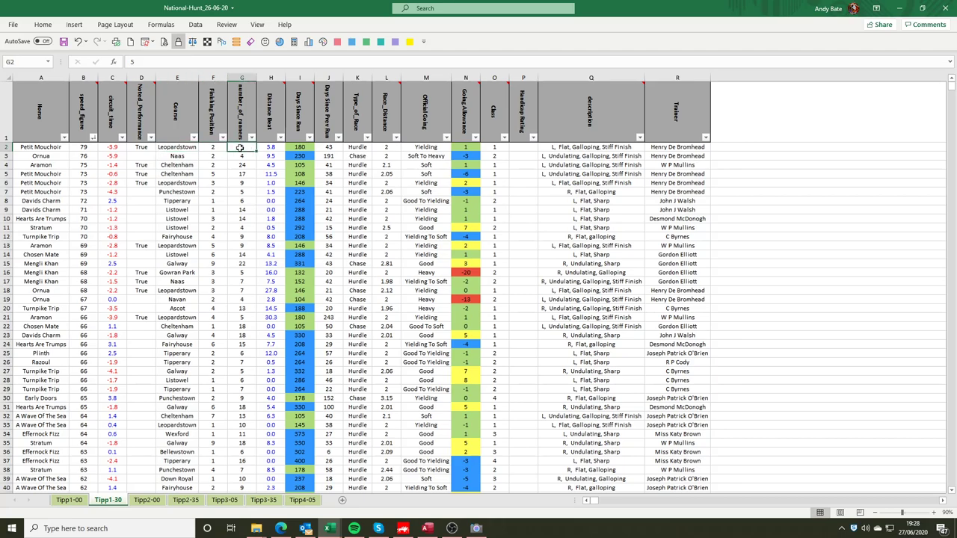
pyautogui.press('Right')
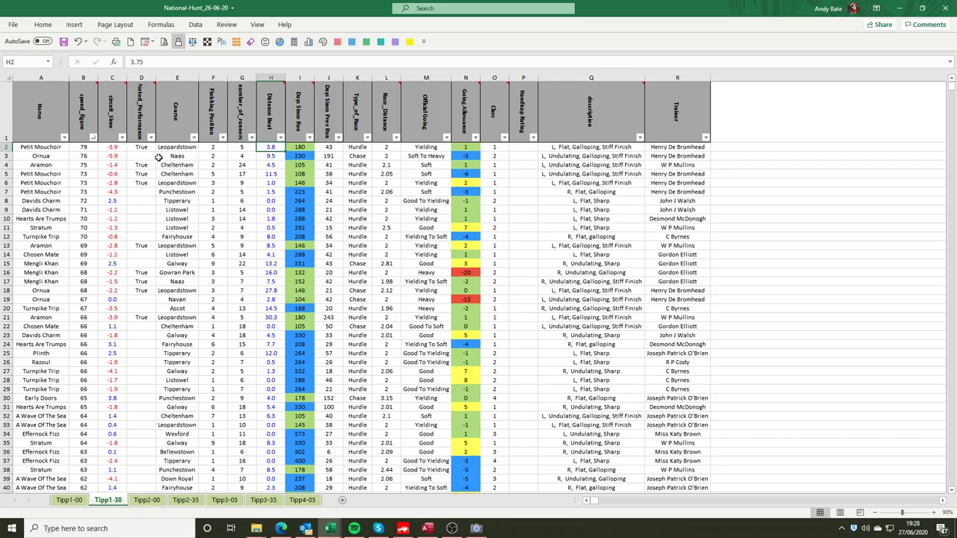
pyautogui.click(112, 147)
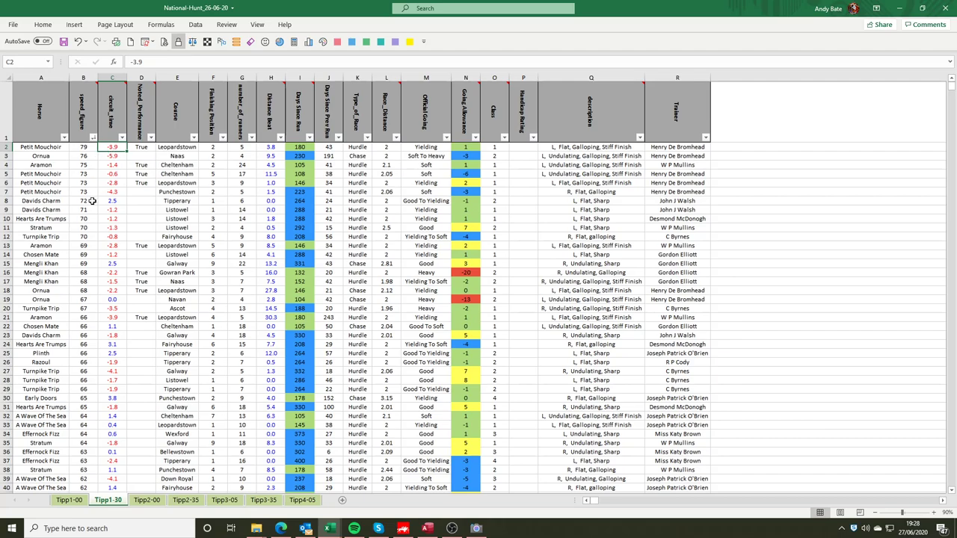
pyautogui.click(141, 146)
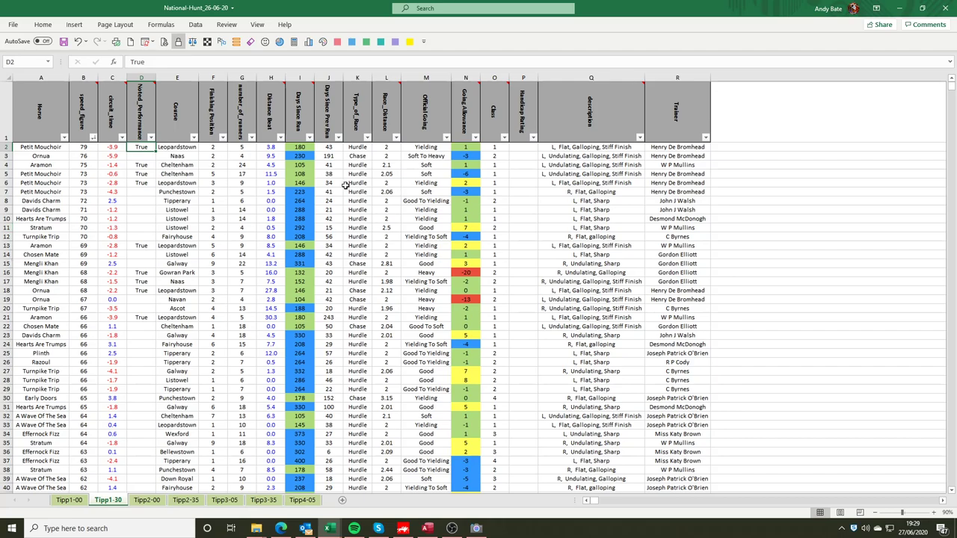
pyautogui.click(329, 149)
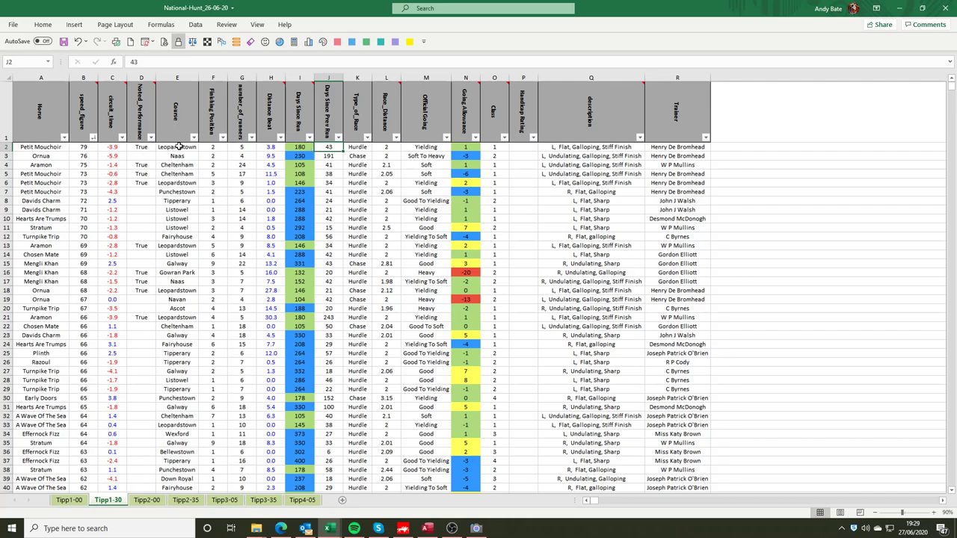
pyautogui.click(356, 148)
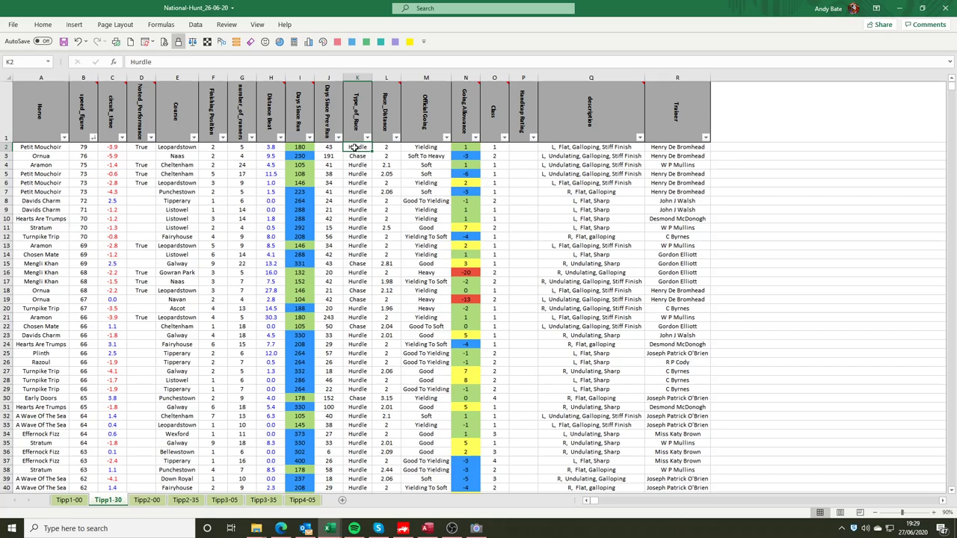
pyautogui.click(385, 148)
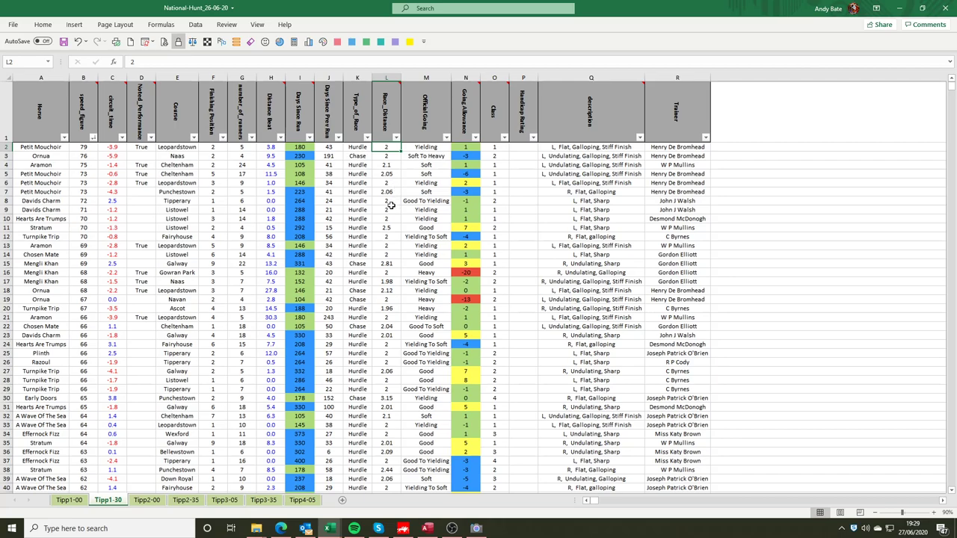
pyautogui.click(418, 147)
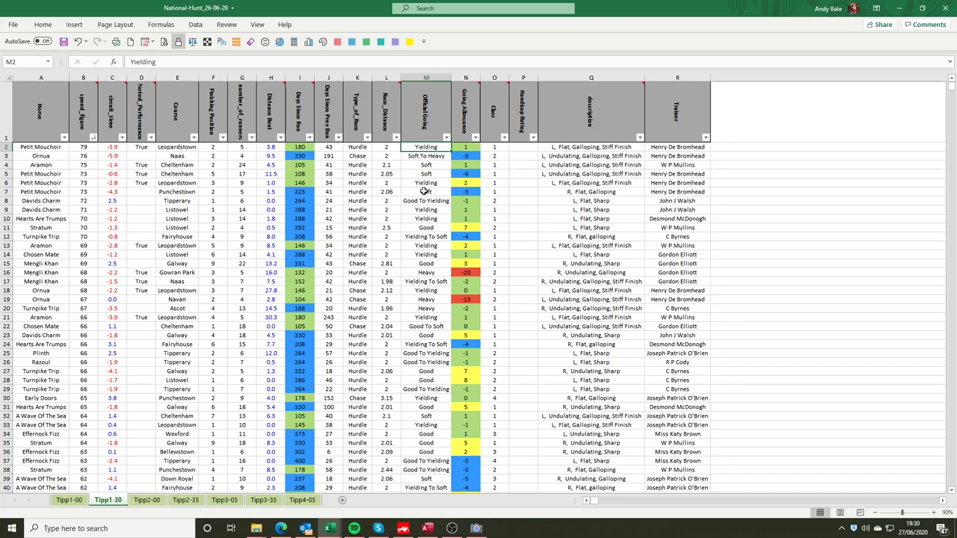
pyautogui.click(477, 119)
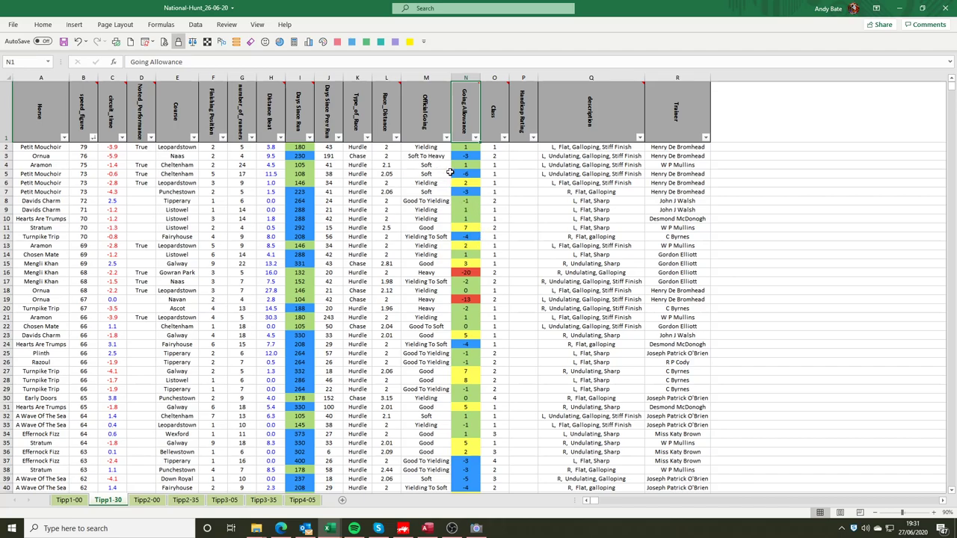
pyautogui.moveTo(427, 148); pyautogui.dragTo(458, 148)
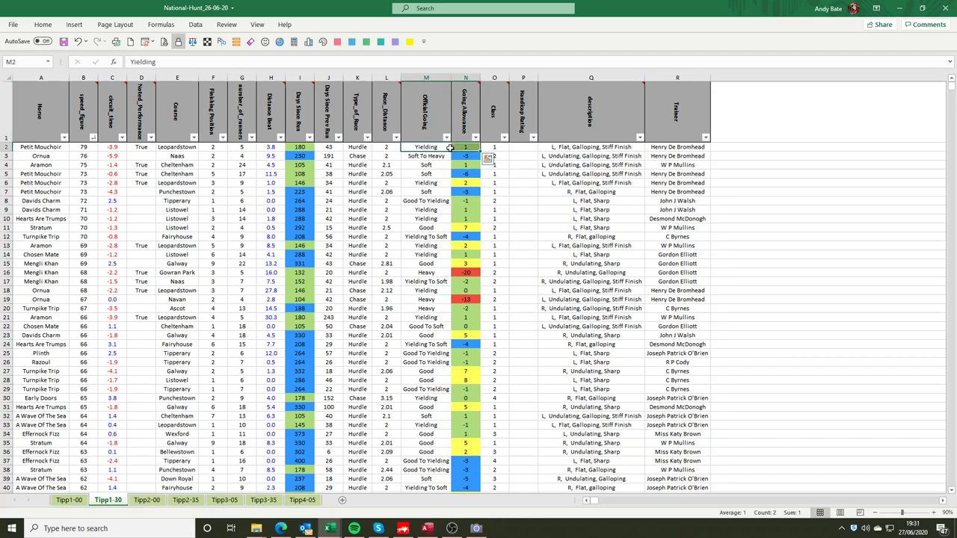
pyautogui.click(427, 230)
pyautogui.moveTo(426, 230); pyautogui.dragTo(460, 228)
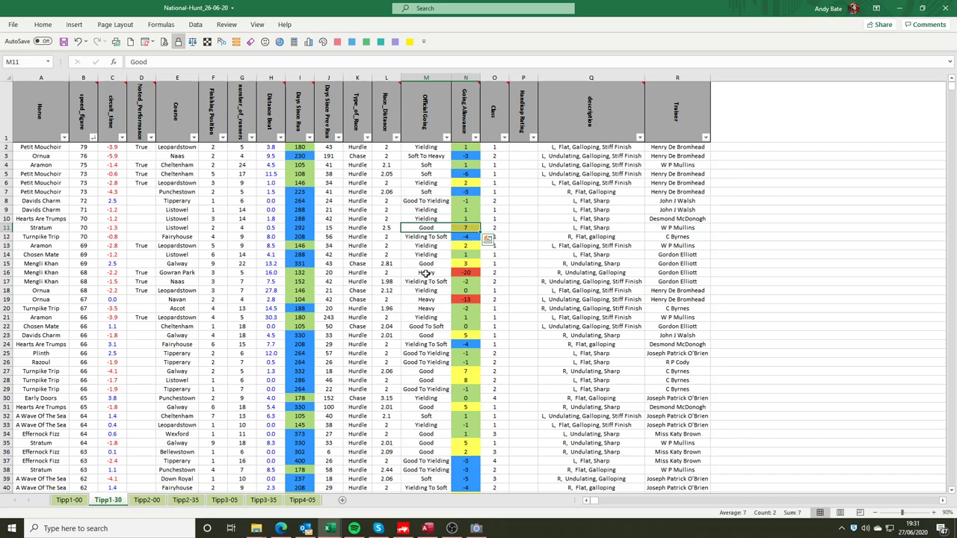
pyautogui.click(420, 273)
pyautogui.moveTo(420, 273); pyautogui.dragTo(463, 274)
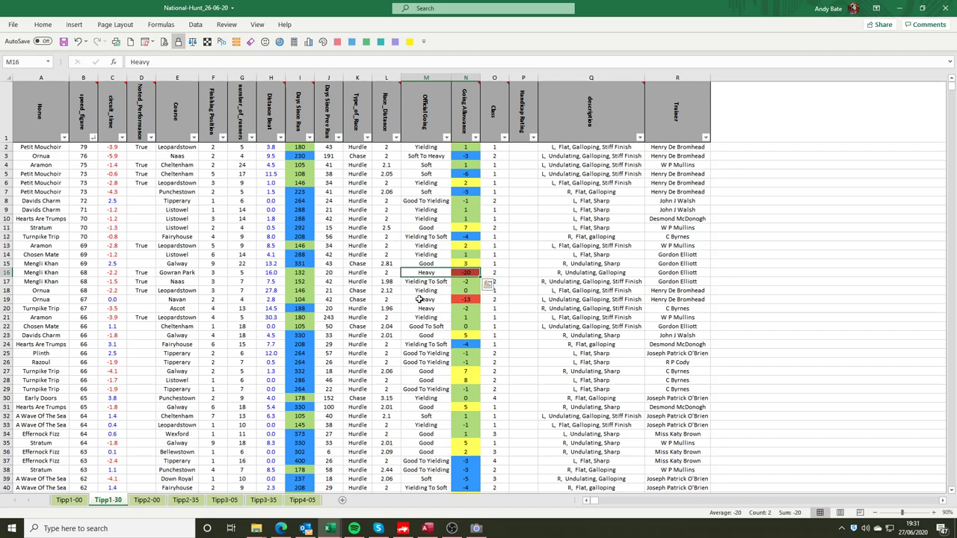
pyautogui.moveTo(419, 299); pyautogui.dragTo(462, 299)
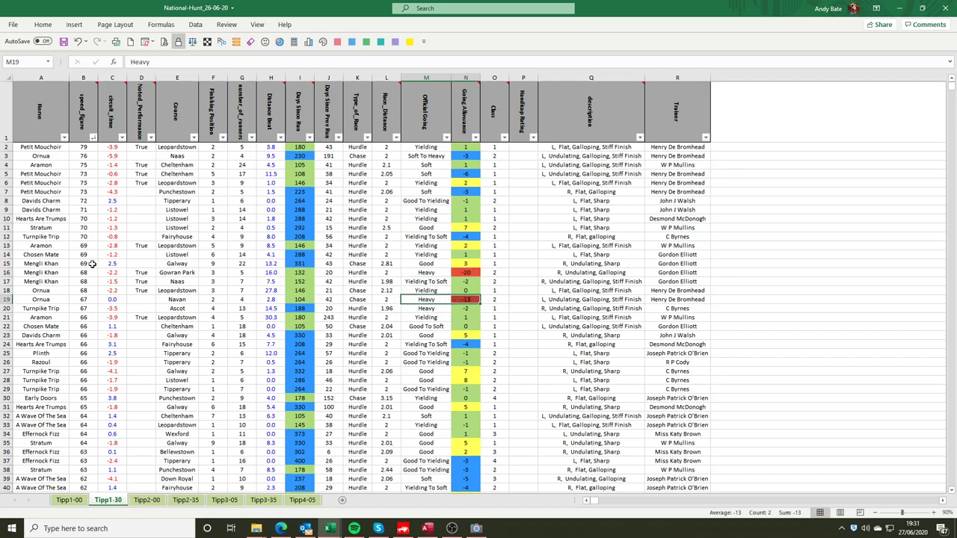
pyautogui.moveTo(65, 273); pyautogui.dragTo(472, 275)
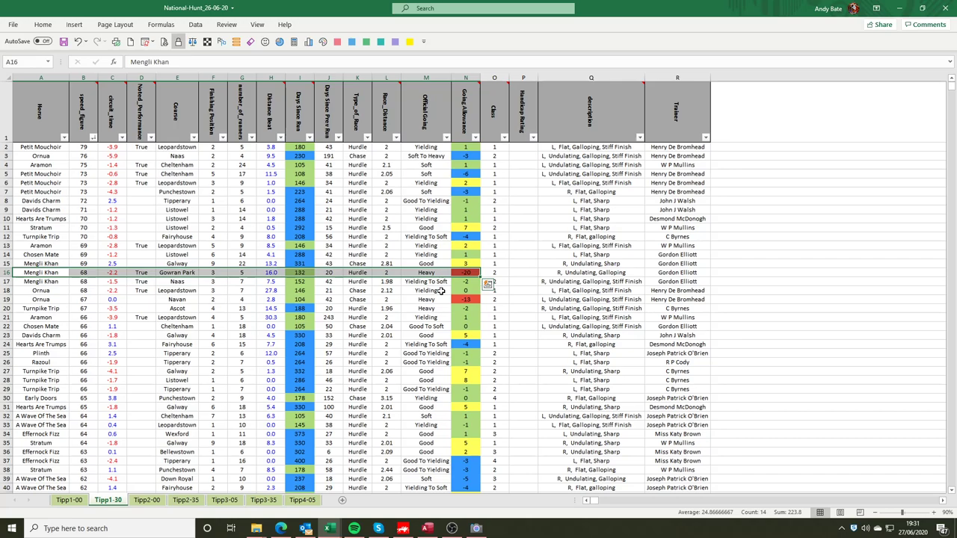
pyautogui.click(493, 118)
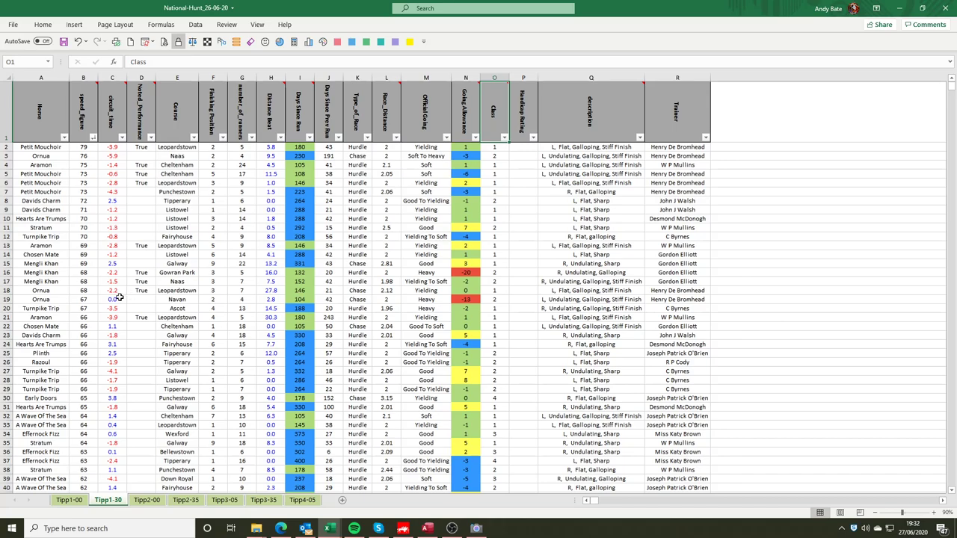
pyautogui.moveTo(59, 310); pyautogui.dragTo(497, 309)
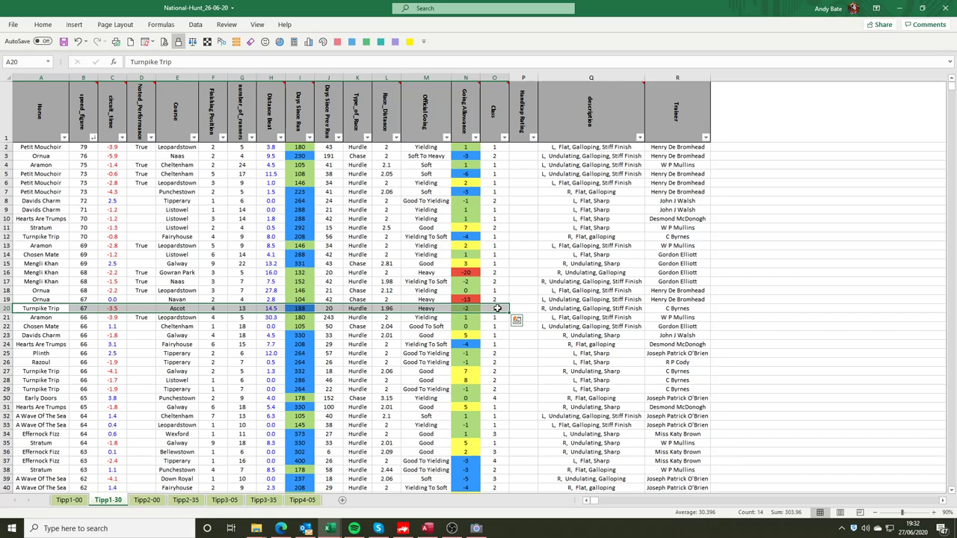
pyautogui.click(494, 114)
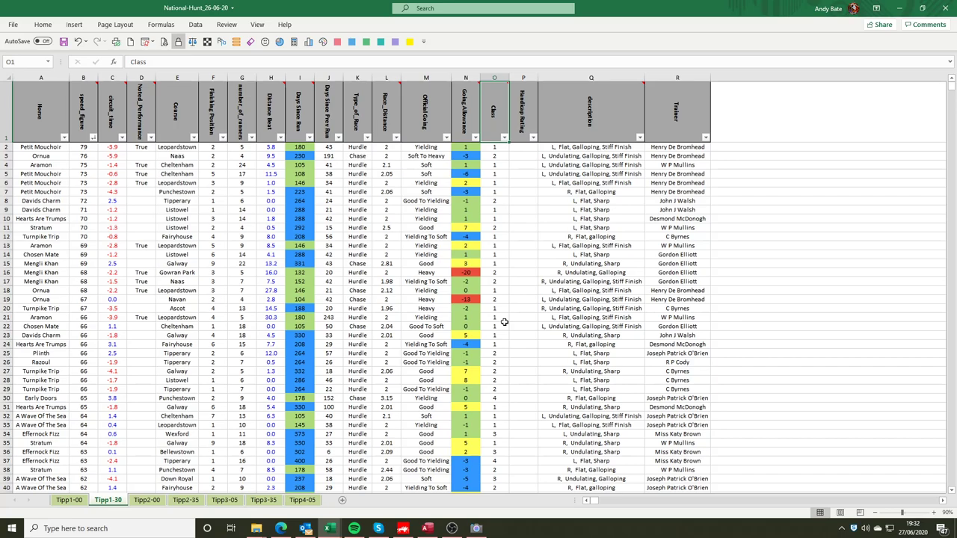
# Check the Handicap Rating column, then on Tipp2-00 select Roachdale House's row 5.
pyautogui.click(527, 133)
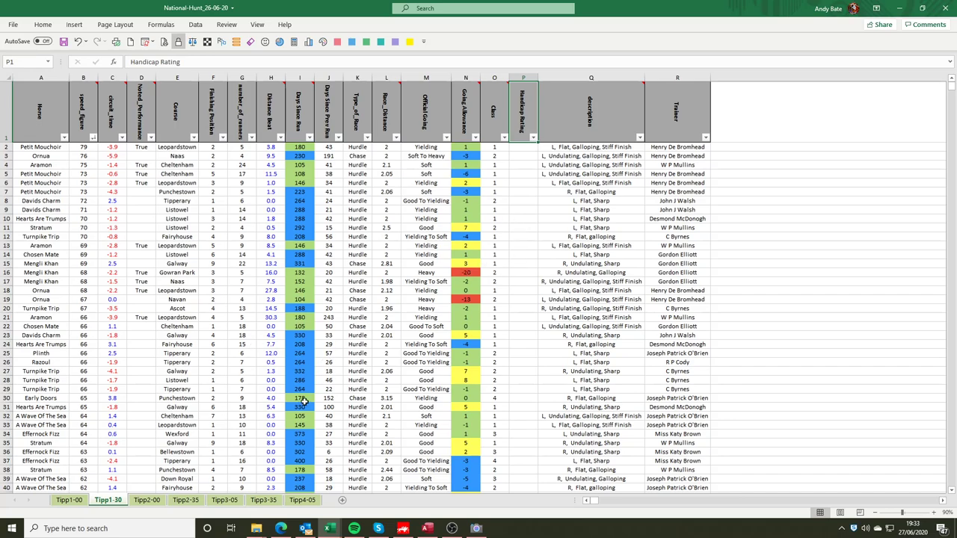
pyautogui.click(146, 500)
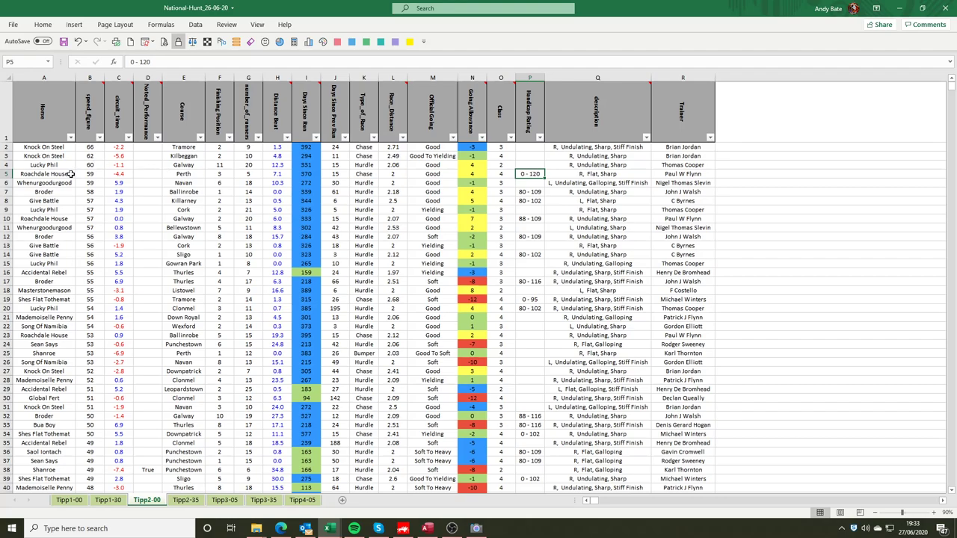
pyautogui.moveTo(70, 173); pyautogui.dragTo(527, 180)
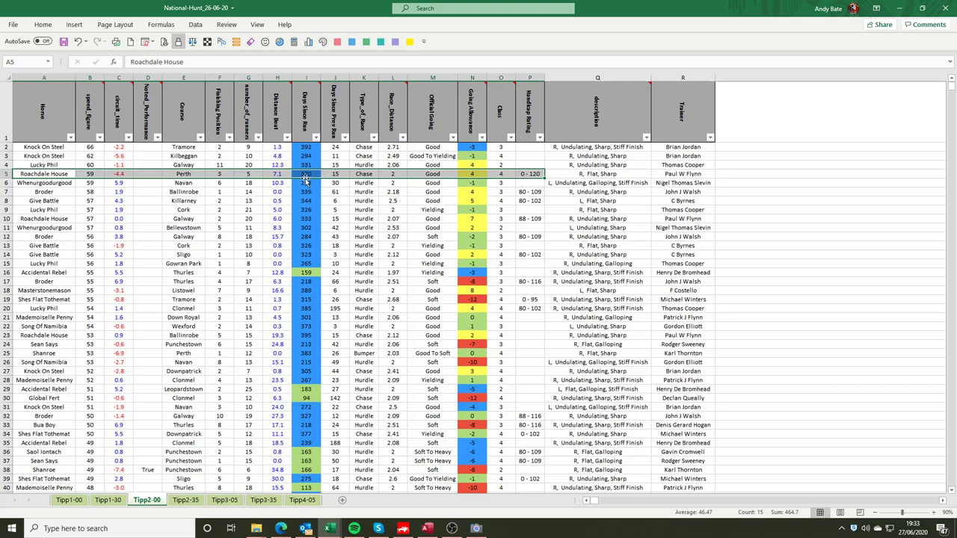
# Select the Broder and Give Battle rows, then return to the Tipp1-30 sheet.
pyautogui.click(60, 193)
pyautogui.moveTo(60, 193); pyautogui.dragTo(526, 193)
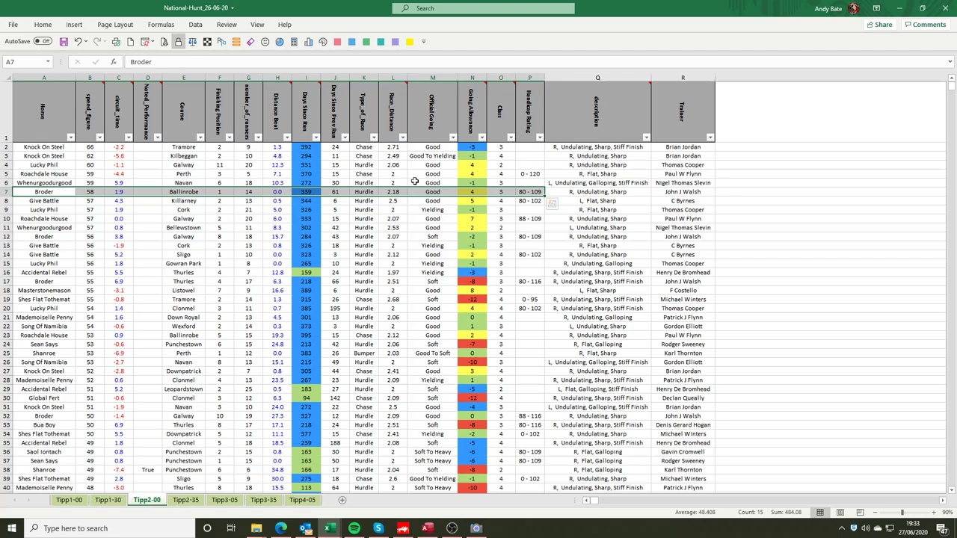
pyautogui.moveTo(65, 202); pyautogui.dragTo(529, 200)
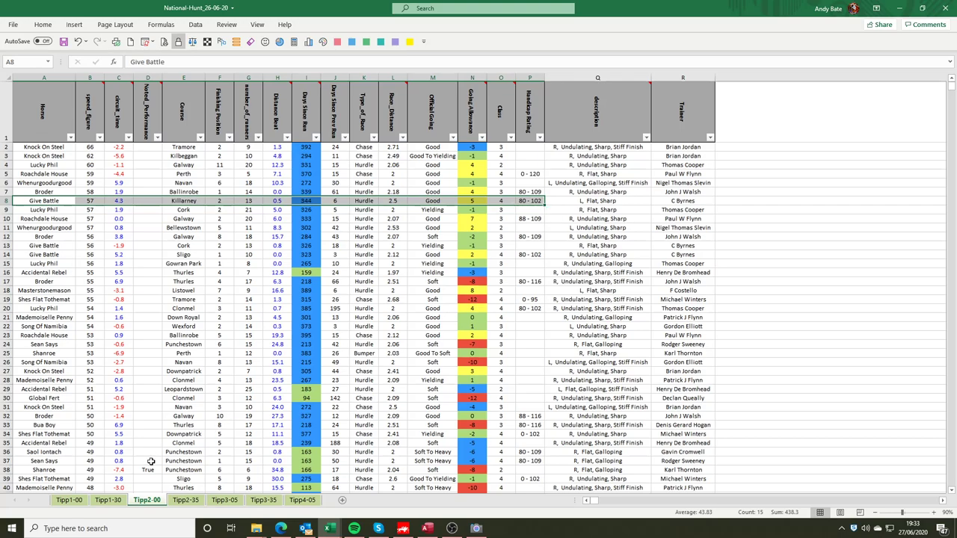
pyautogui.click(108, 500)
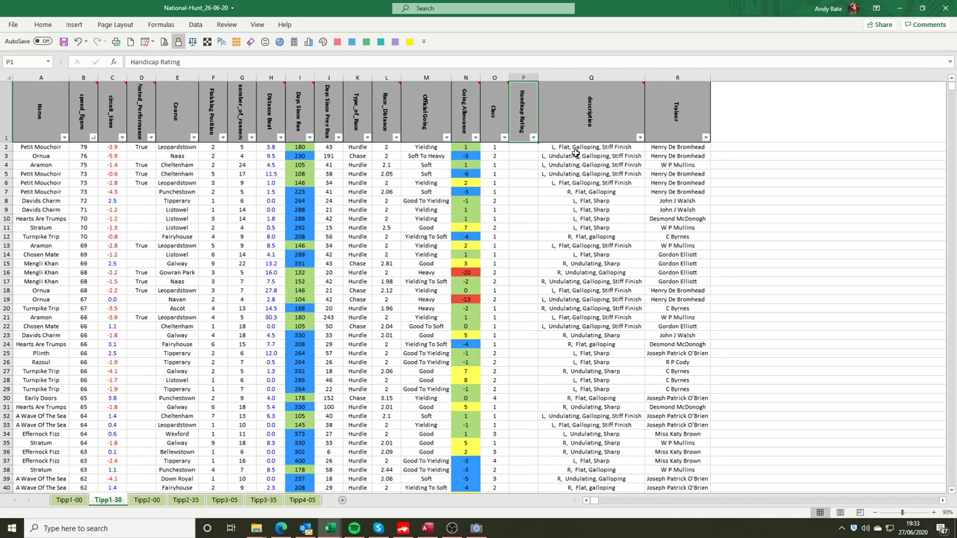
pyautogui.click(583, 129)
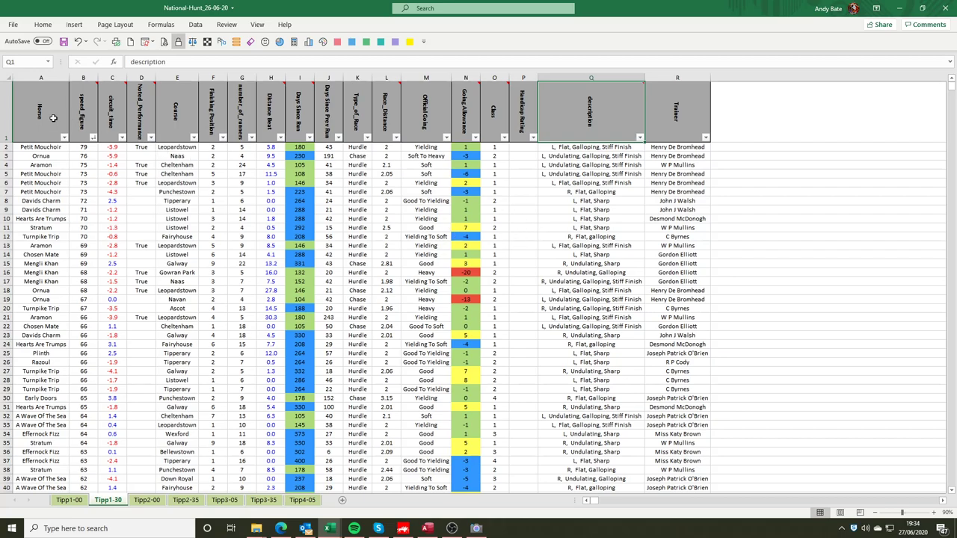
pyautogui.click(53, 118)
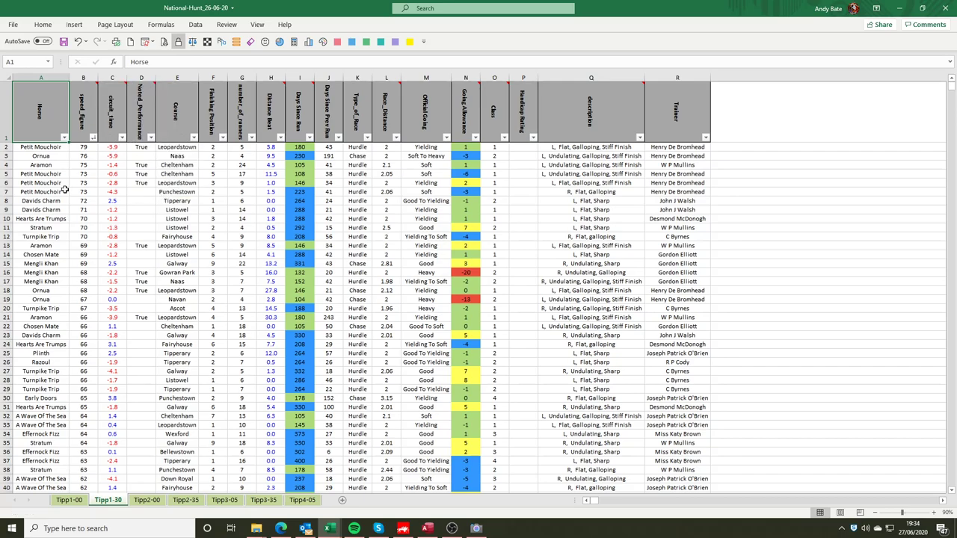
# In the Sort dialog, sort first by Horse, A to Z.
pyautogui.click(195, 25)
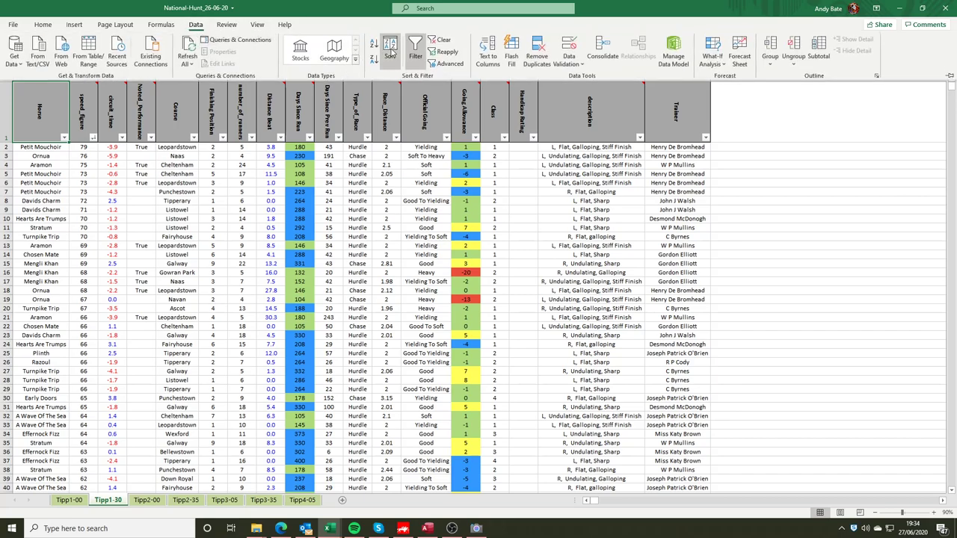
pyautogui.click(391, 52)
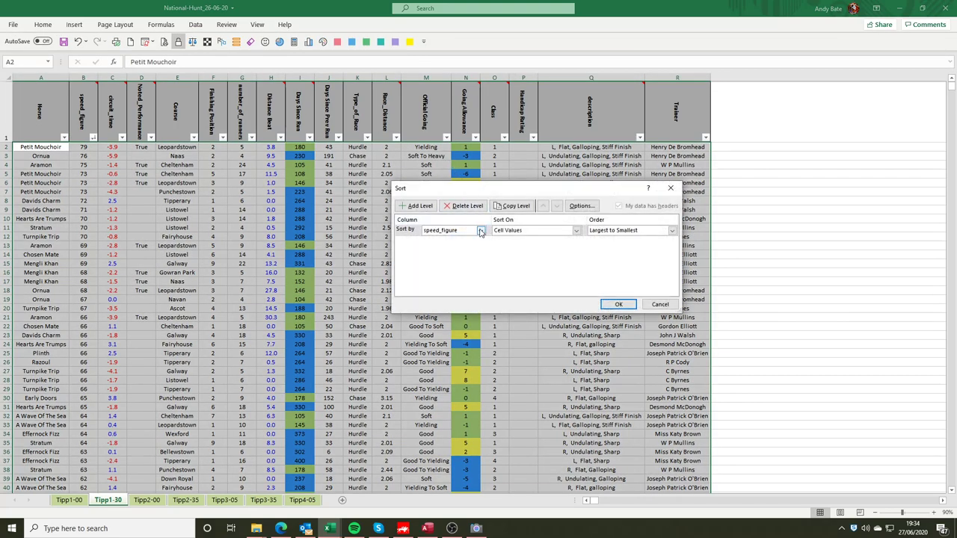
pyautogui.click(480, 231)
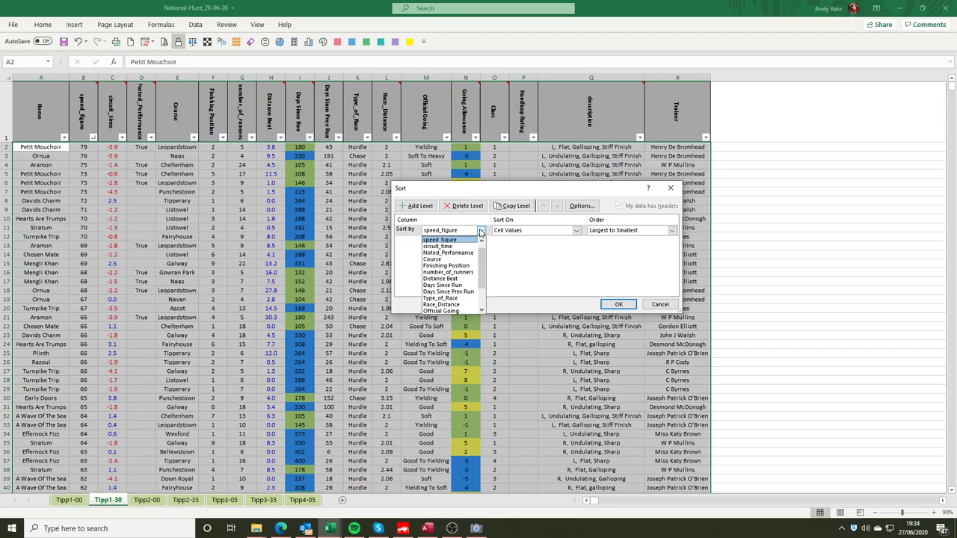
pyautogui.click(483, 241)
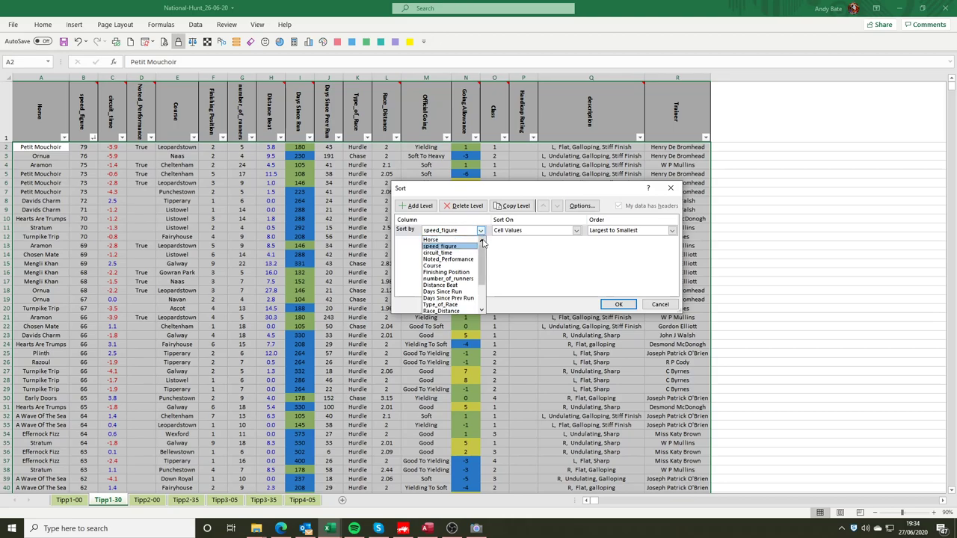
pyautogui.click(457, 240)
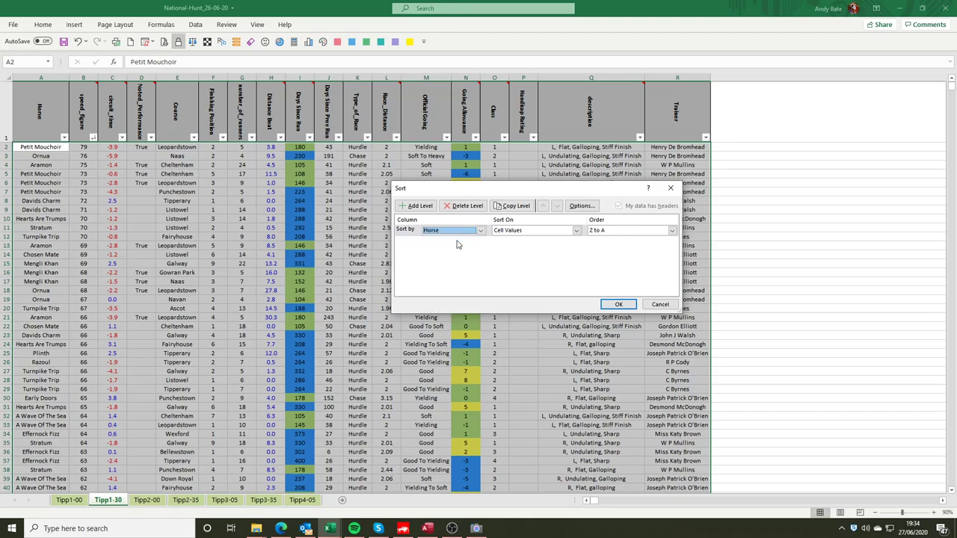
pyautogui.click(598, 230)
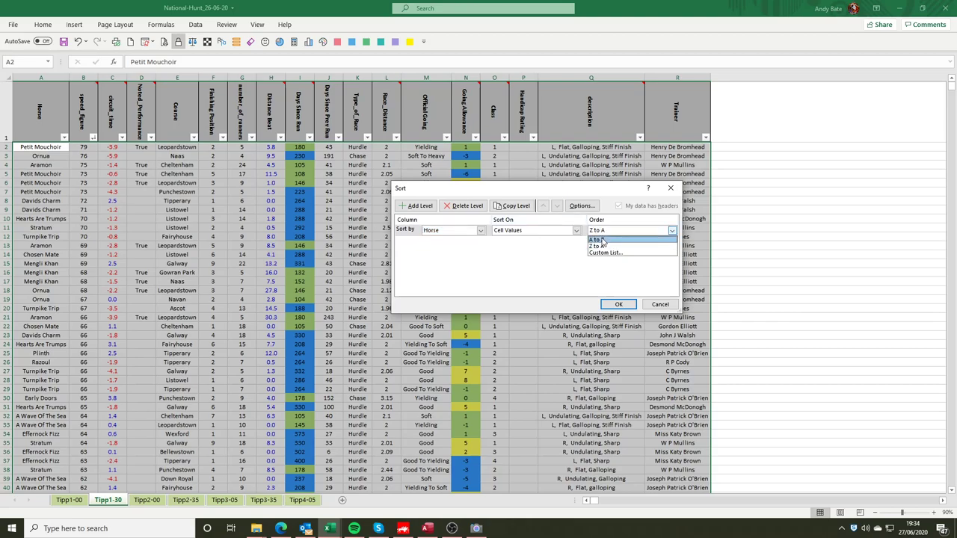
pyautogui.click(595, 241)
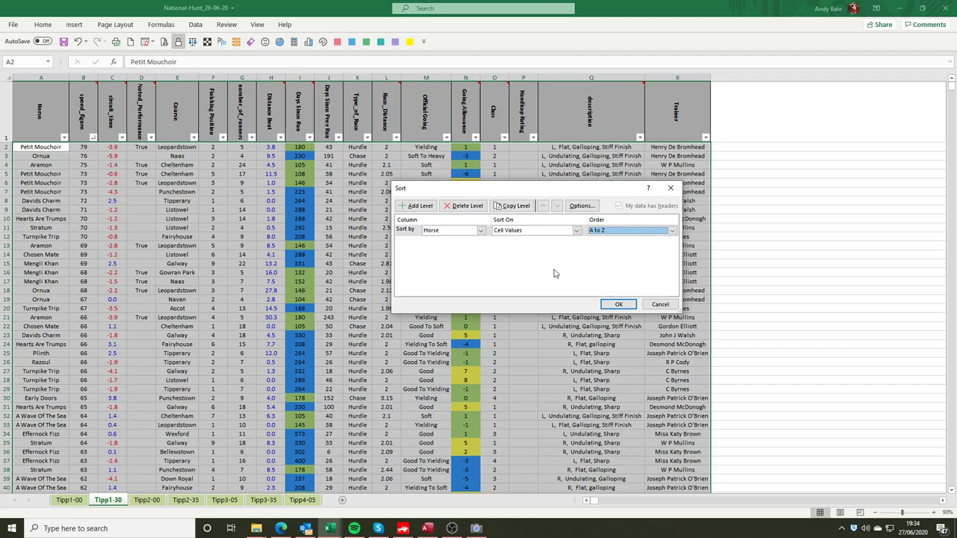
# Add a second level sorting speed_figure largest to smallest and apply the sort.
pyautogui.click(418, 205)
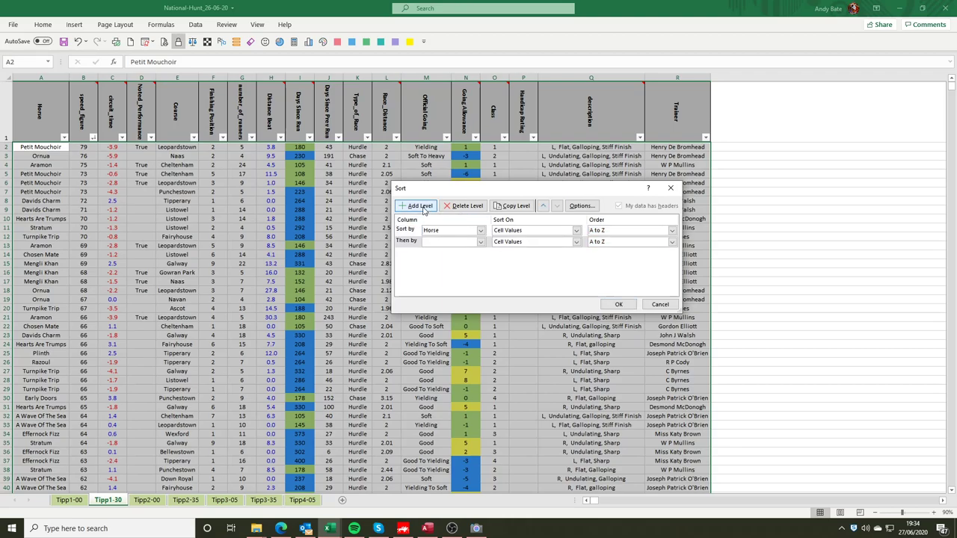
pyautogui.click(480, 242)
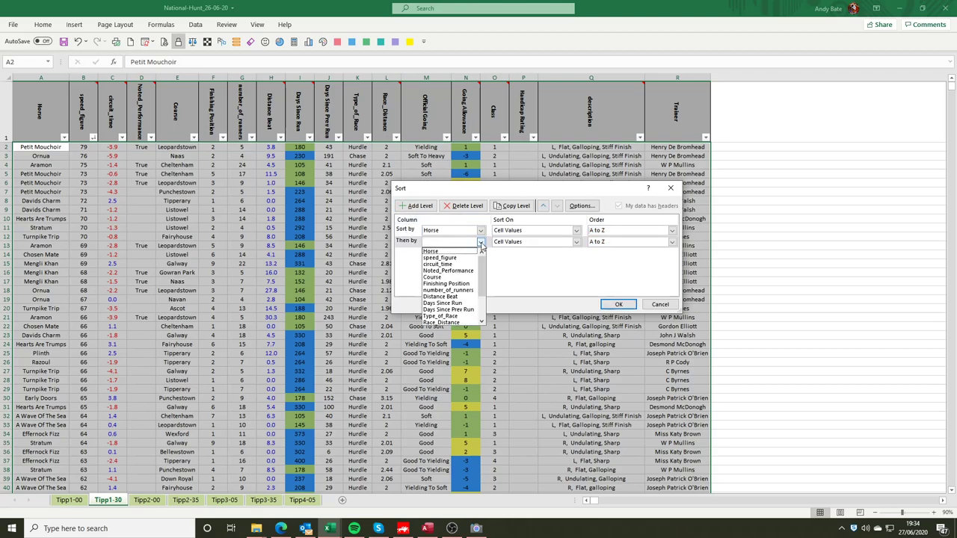
pyautogui.click(458, 259)
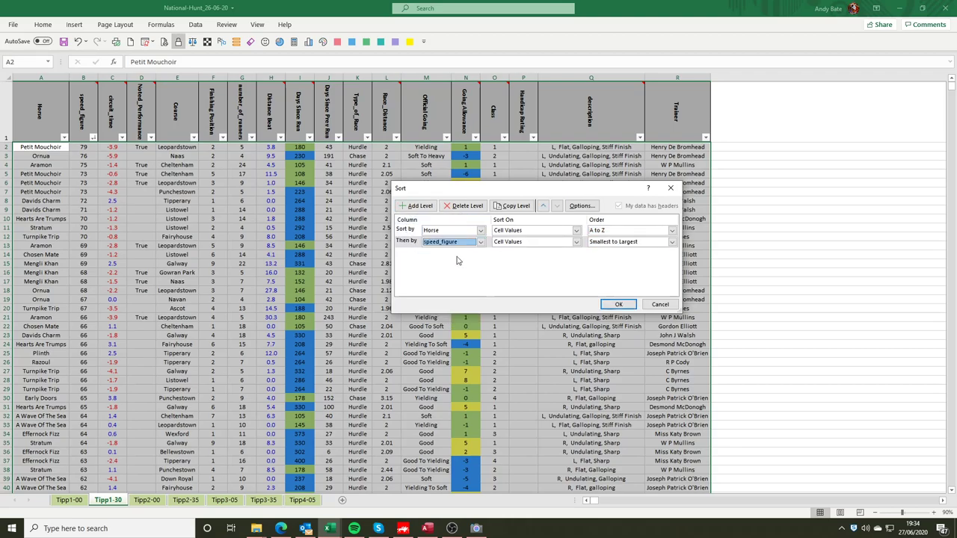
pyautogui.click(637, 243)
pyautogui.click(627, 258)
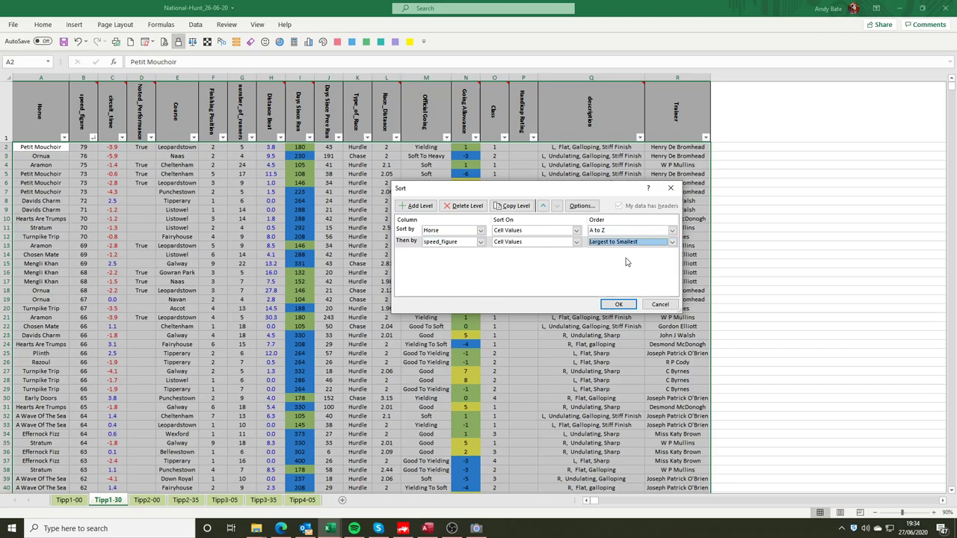
pyautogui.click(618, 307)
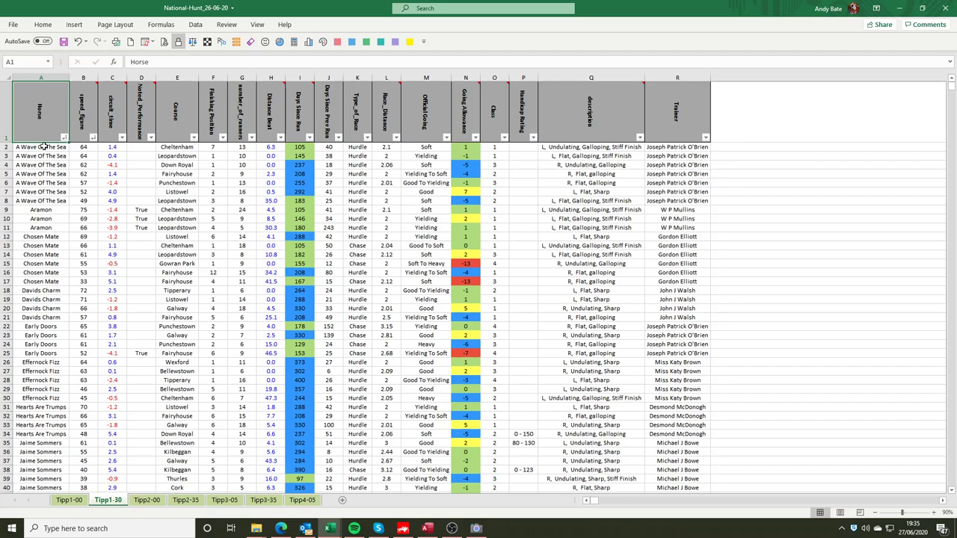
pyautogui.moveTo(42, 146); pyautogui.dragTo(299, 146)
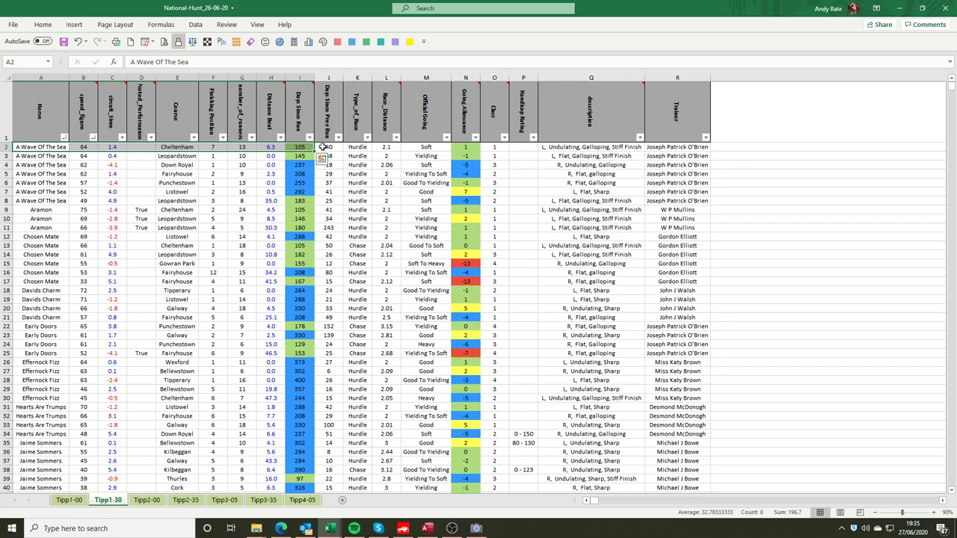
pyautogui.click(41, 210)
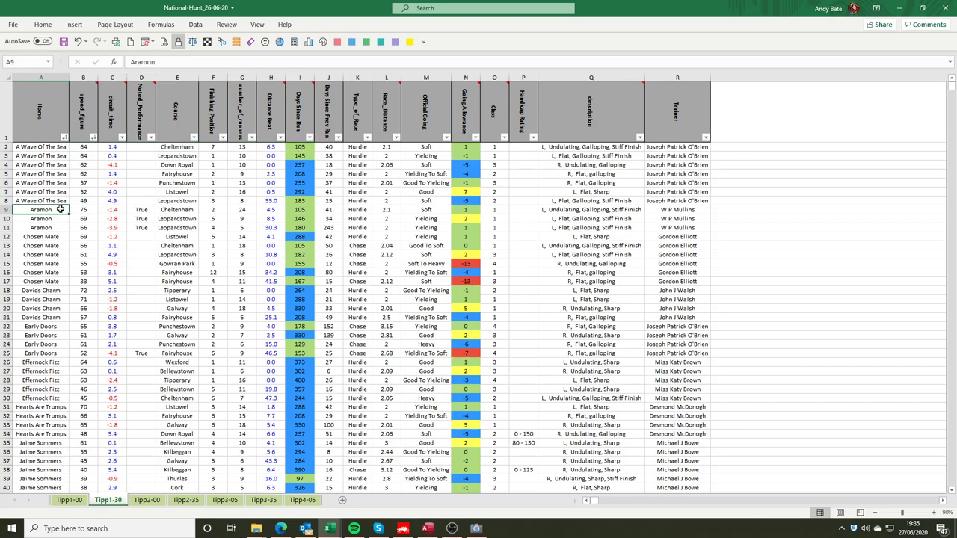
pyautogui.moveTo(60, 210); pyautogui.dragTo(289, 210)
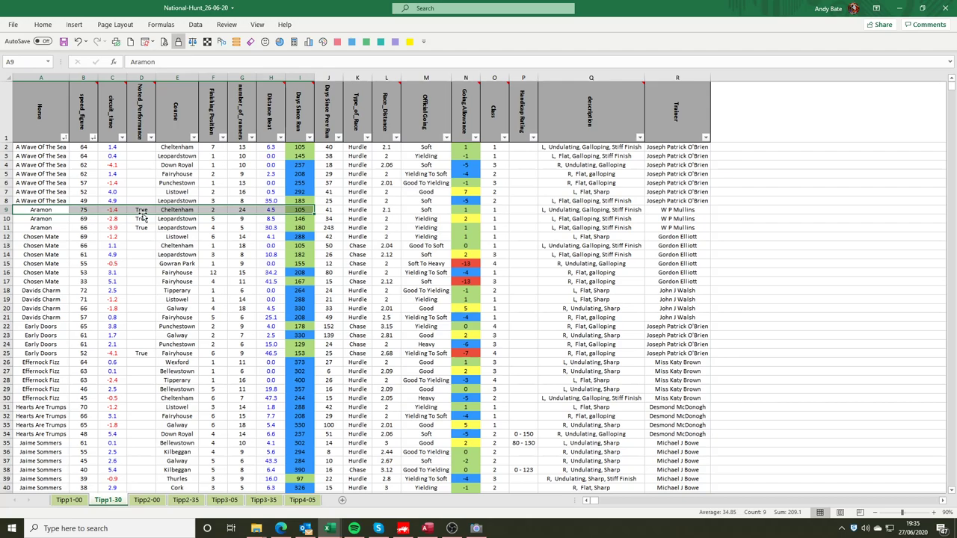
pyautogui.click(114, 147)
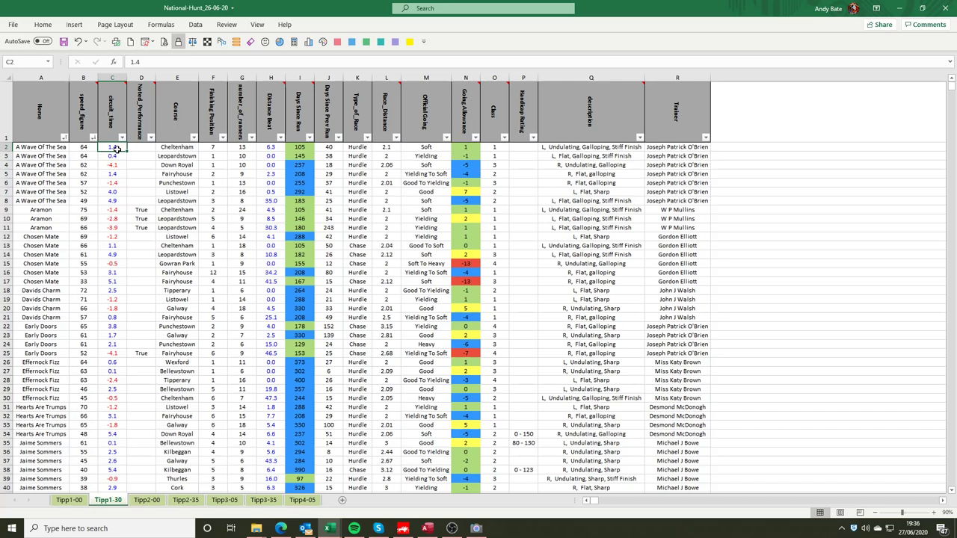
pyautogui.moveTo(30, 210); pyautogui.dragTo(297, 213)
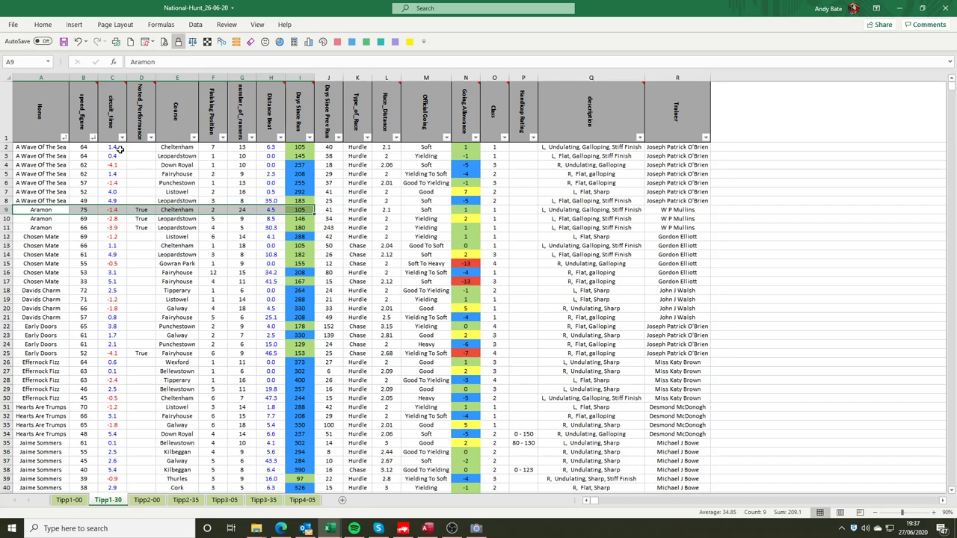
pyautogui.click(113, 210)
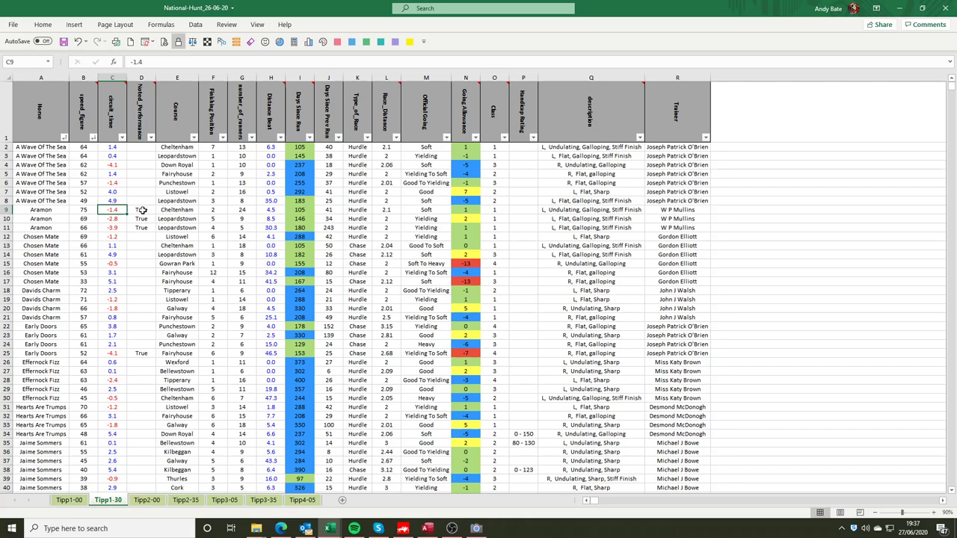
pyautogui.moveTo(142, 210); pyautogui.dragTo(146, 229)
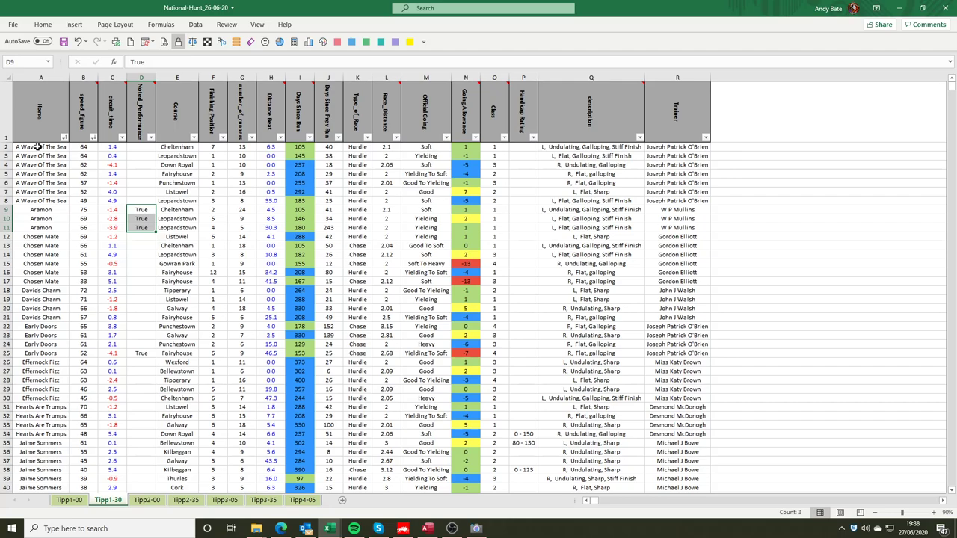
pyautogui.moveTo(38, 146); pyautogui.dragTo(353, 203)
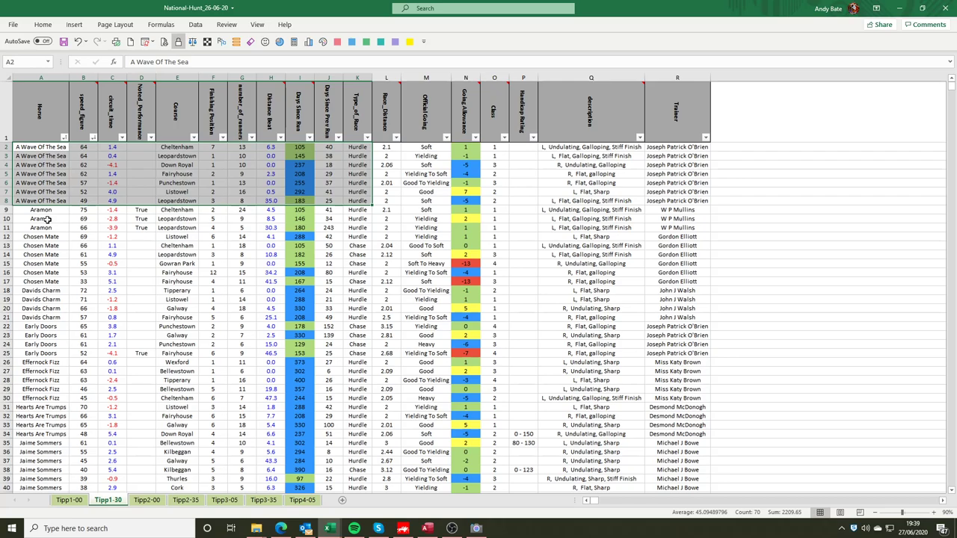
pyautogui.moveTo(6, 236); pyautogui.dragTo(6, 281)
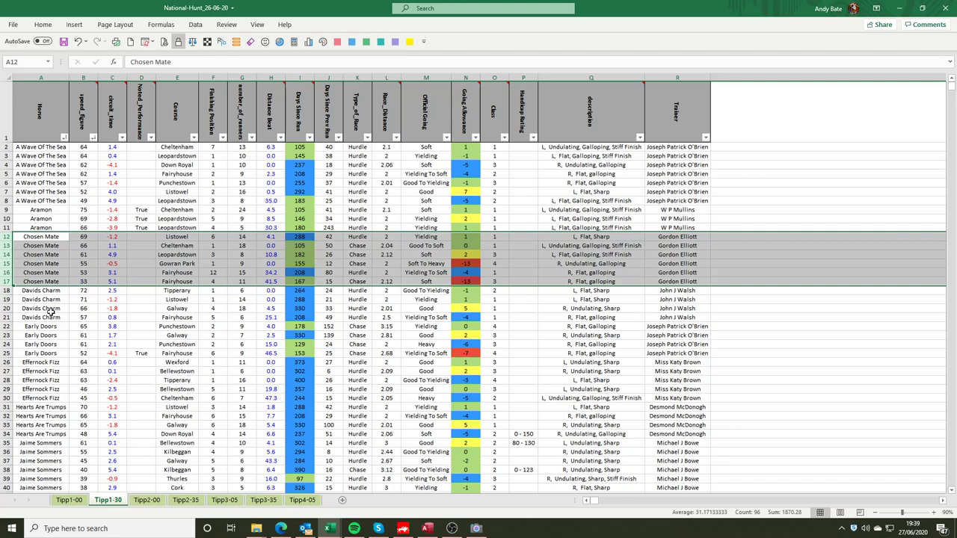
# Scroll the Tipp1-30 sheet back to its header row.
pyautogui.scroll(-2, 48, 312)
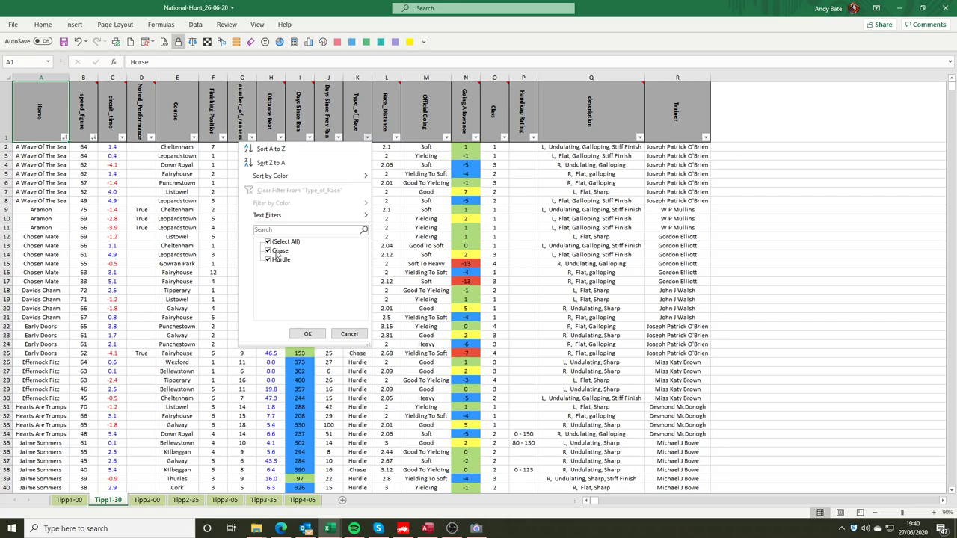
# Untick Chase in the Type_of_Race filter, then clear that filter to show all races.
pyautogui.click(276, 251)
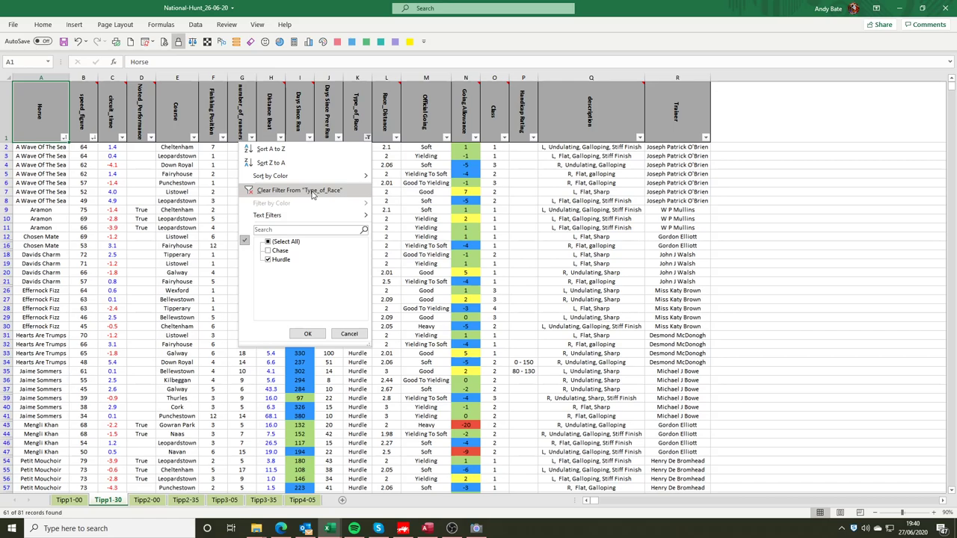
pyautogui.click(307, 191)
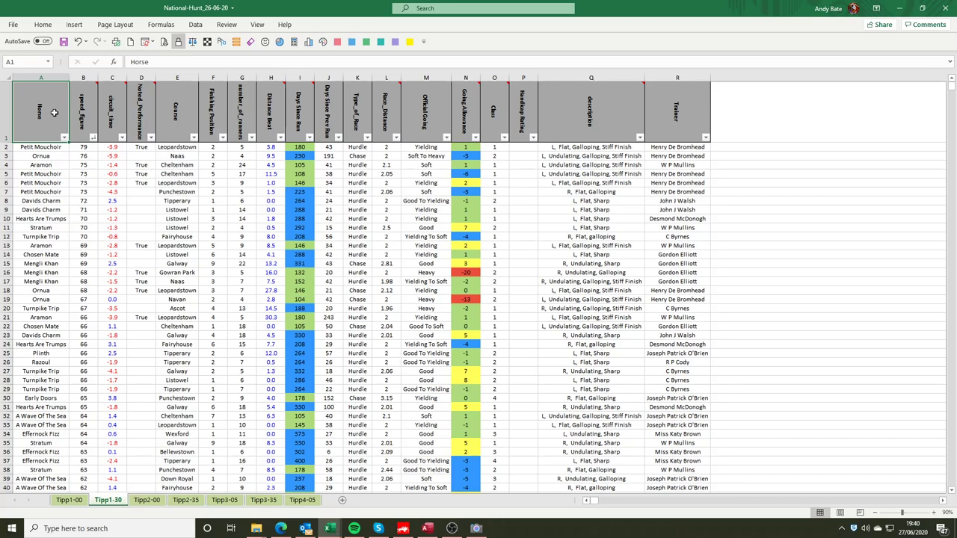
pyautogui.click(150, 138)
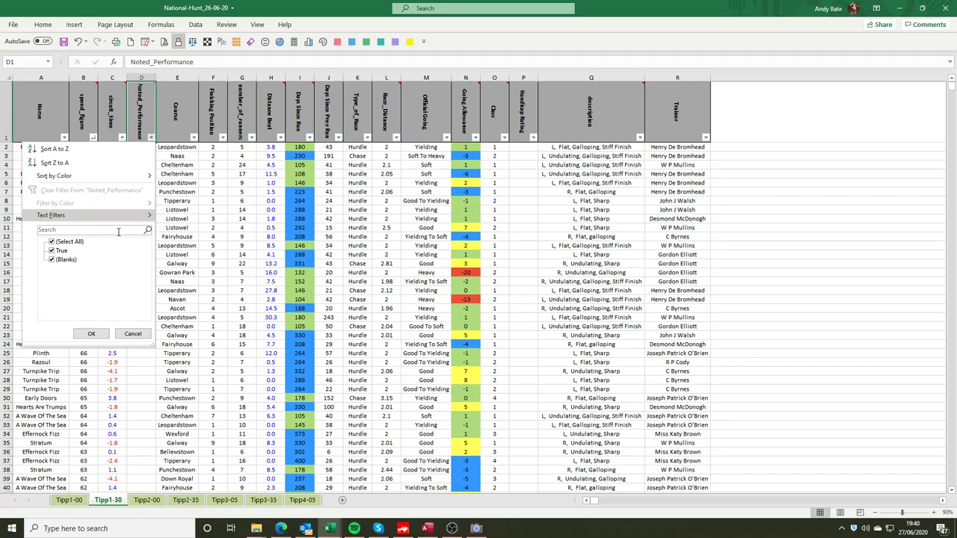
pyautogui.click(52, 260)
pyautogui.click(91, 334)
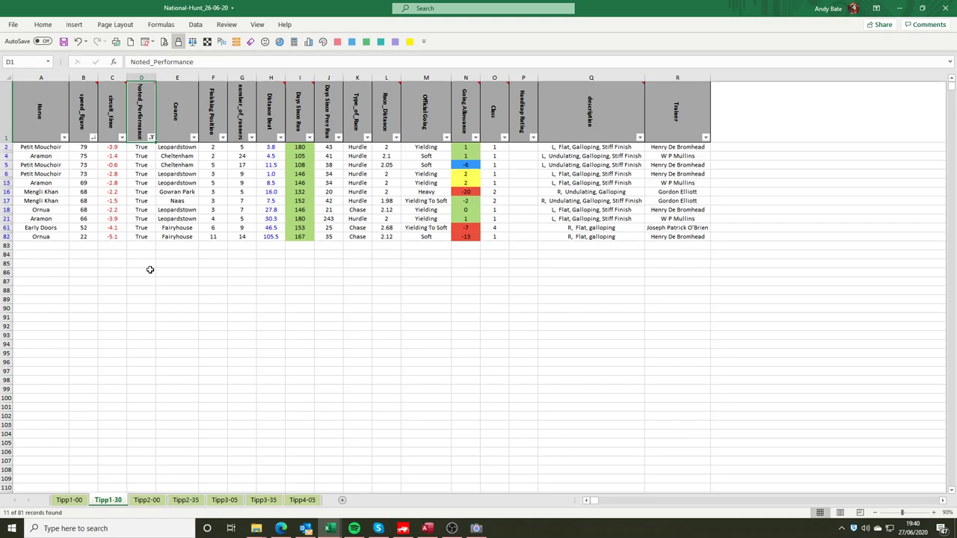
pyautogui.click(177, 129)
pyautogui.hotkey('ctrl', 'z')
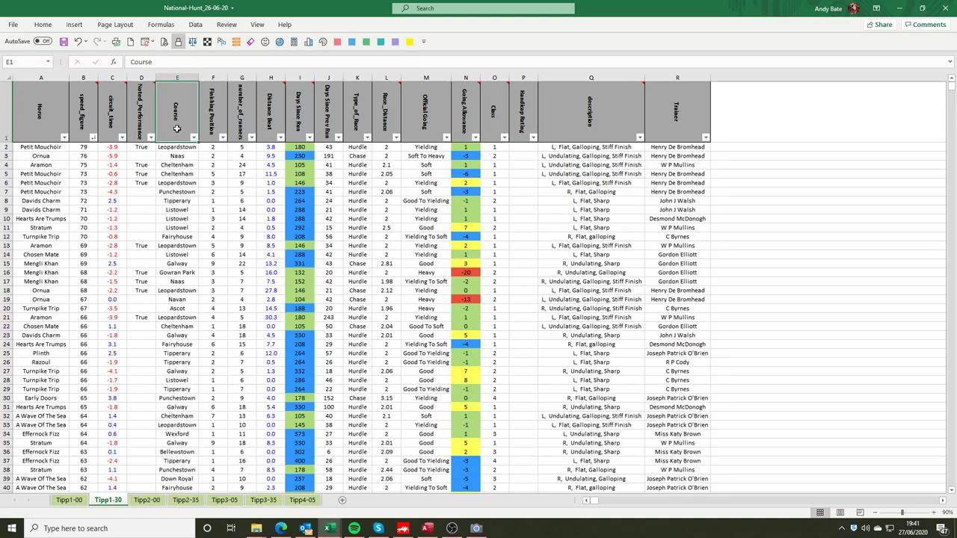
pyautogui.click(122, 138)
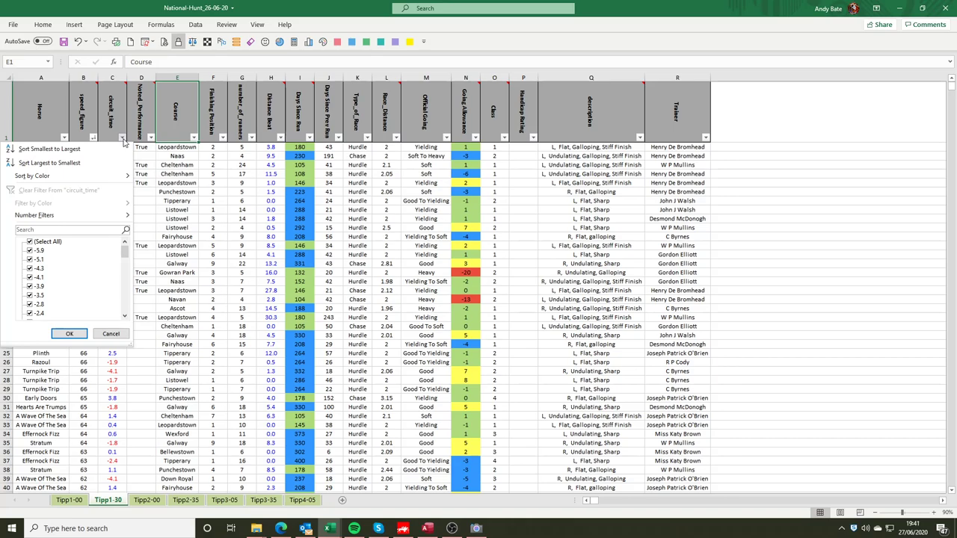
pyautogui.moveTo(68, 215)
pyautogui.click(181, 294)
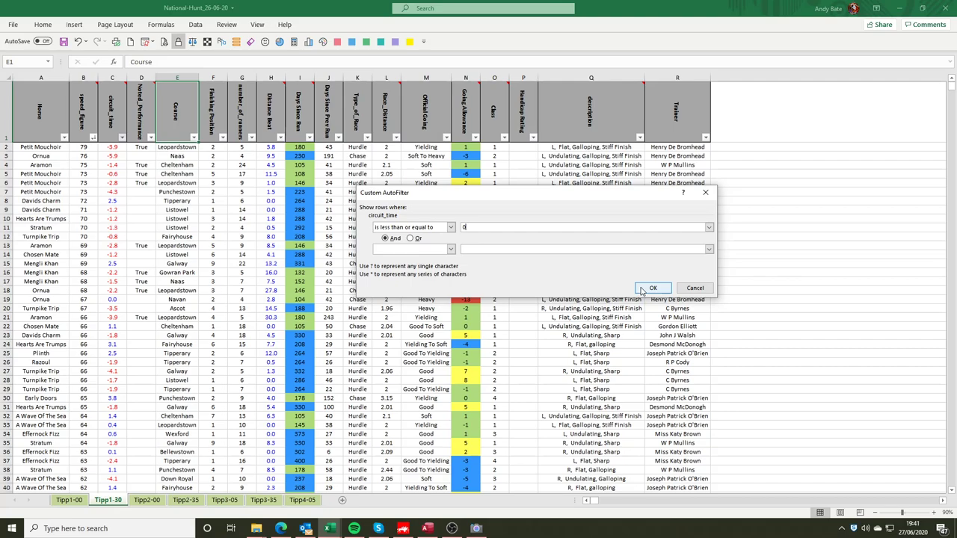
pyautogui.click(642, 288)
pyautogui.click(122, 138)
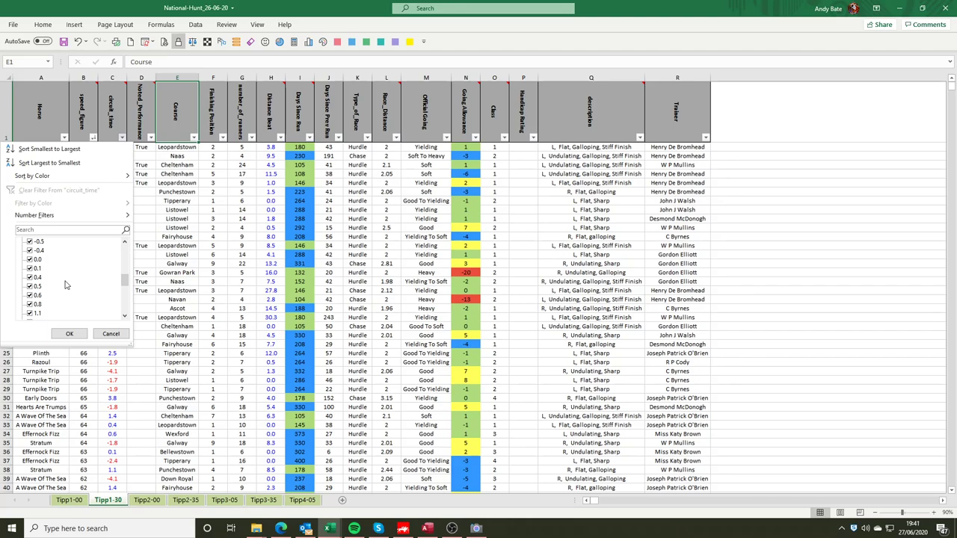
pyautogui.scroll(5, 65, 285)
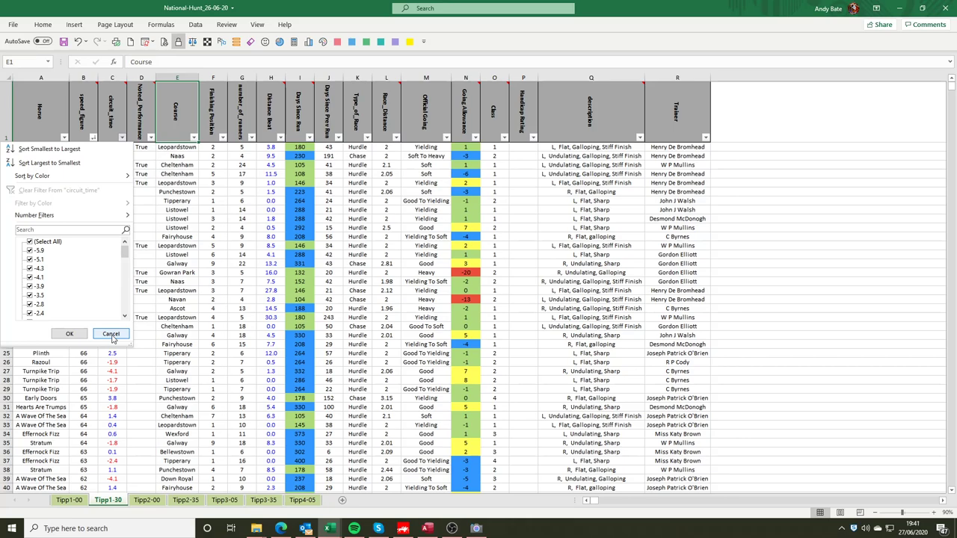
pyautogui.click(111, 334)
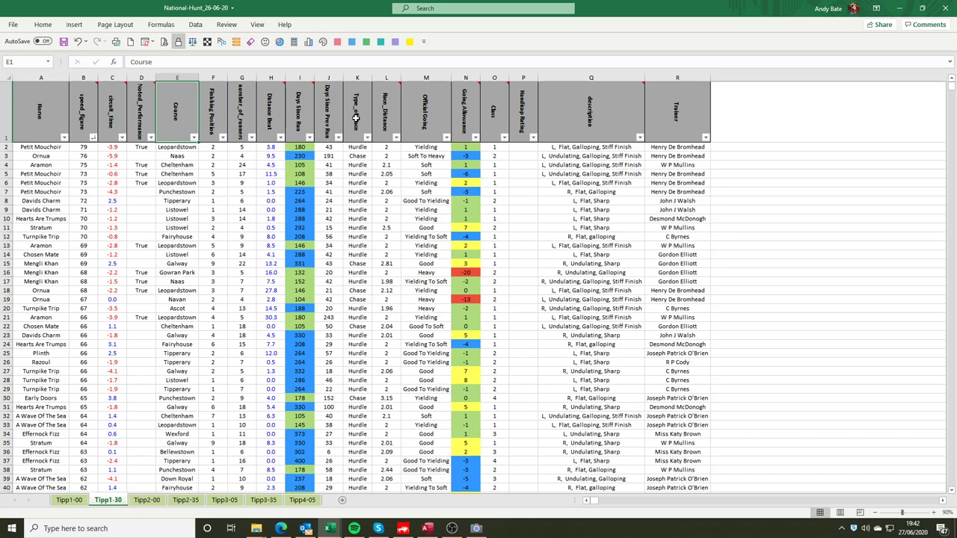
# Filter Race_Distance to Less Than Or Equal To 2.25.
pyautogui.click(386, 112)
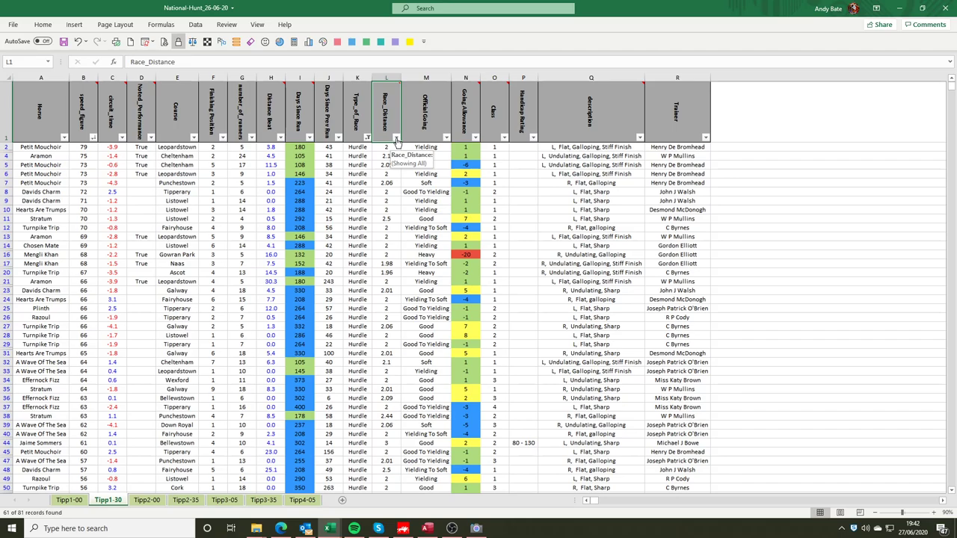
pyautogui.click(396, 140)
pyautogui.moveTo(330, 219)
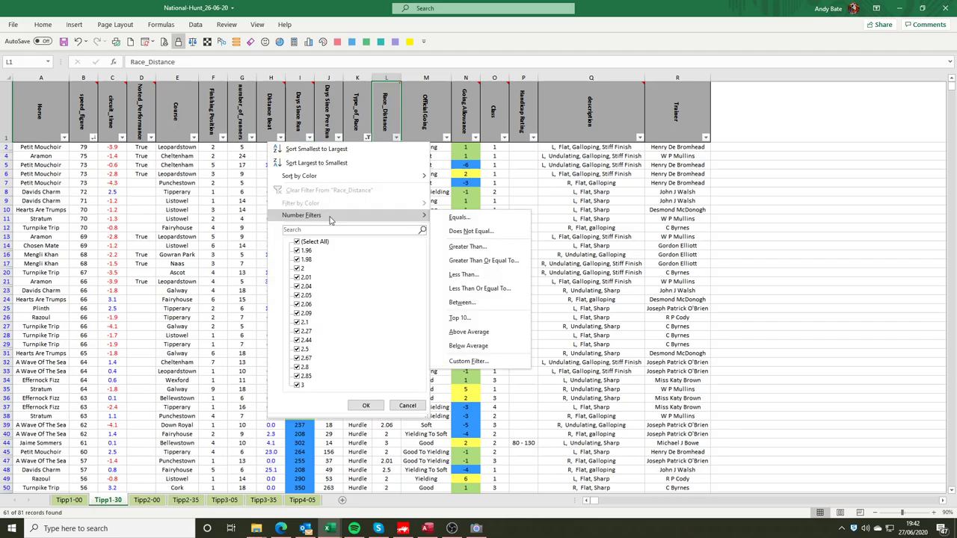
pyautogui.click(483, 288)
pyautogui.write('2.25')
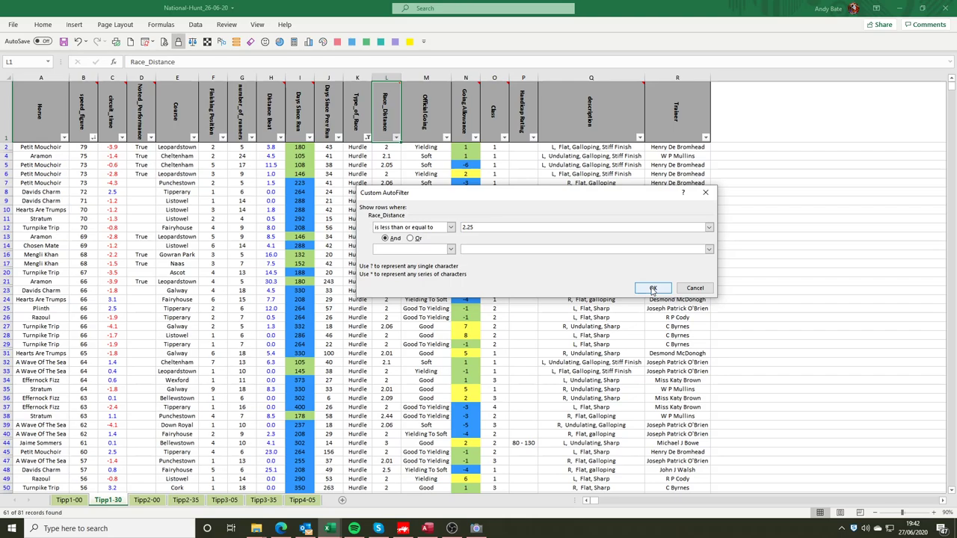
pyautogui.click(653, 289)
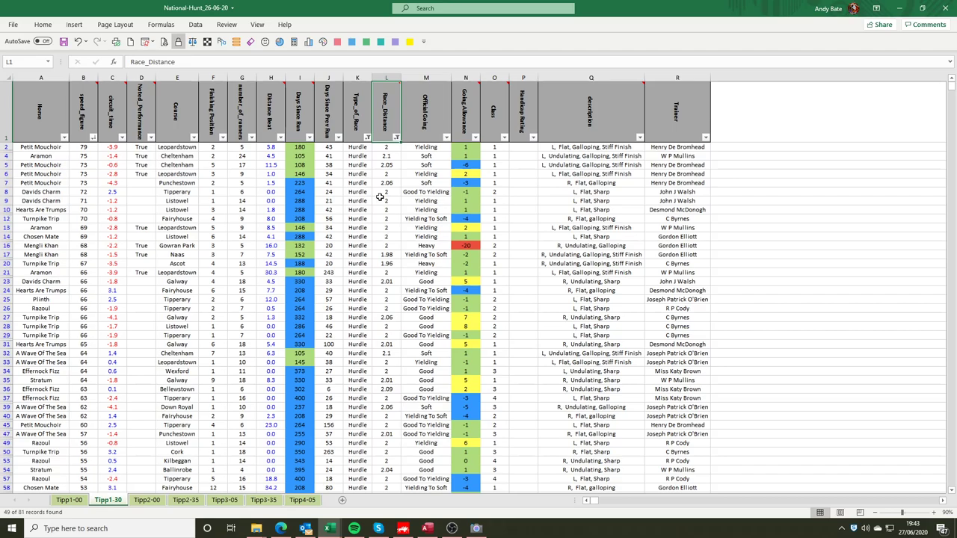
# Clear the Race_Distance filter and open the Official Going filter choices.
pyautogui.click(396, 138)
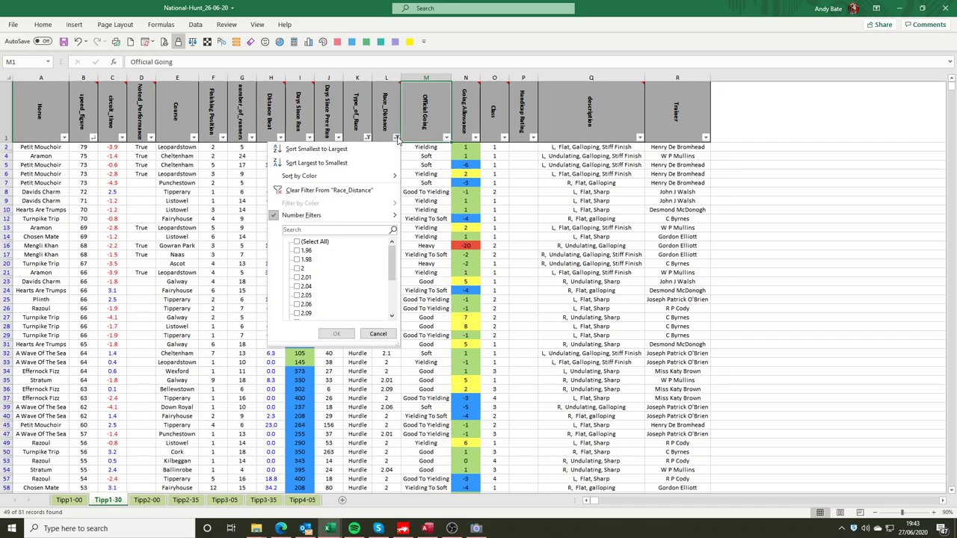
pyautogui.click(329, 190)
pyautogui.click(446, 137)
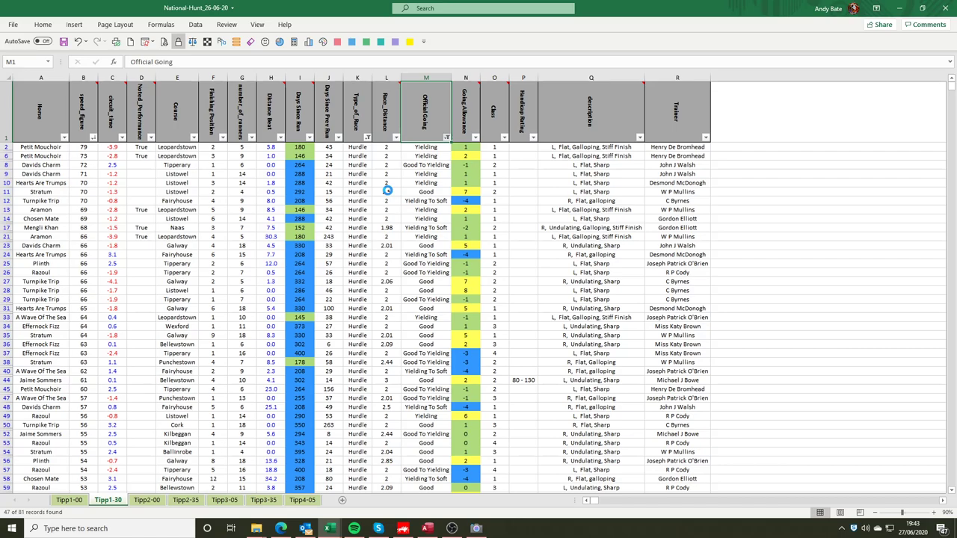
# Clear the Official Going filter, then filter description to right-handed tracks by searching 'R,'.
pyautogui.click(639, 136)
pyautogui.click(541, 230)
pyautogui.write('L')
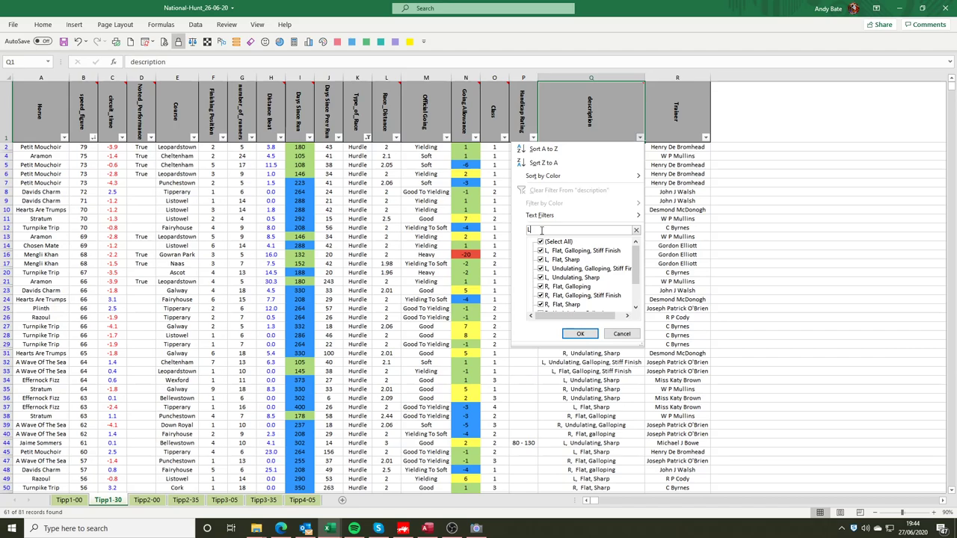
pyautogui.write(',')
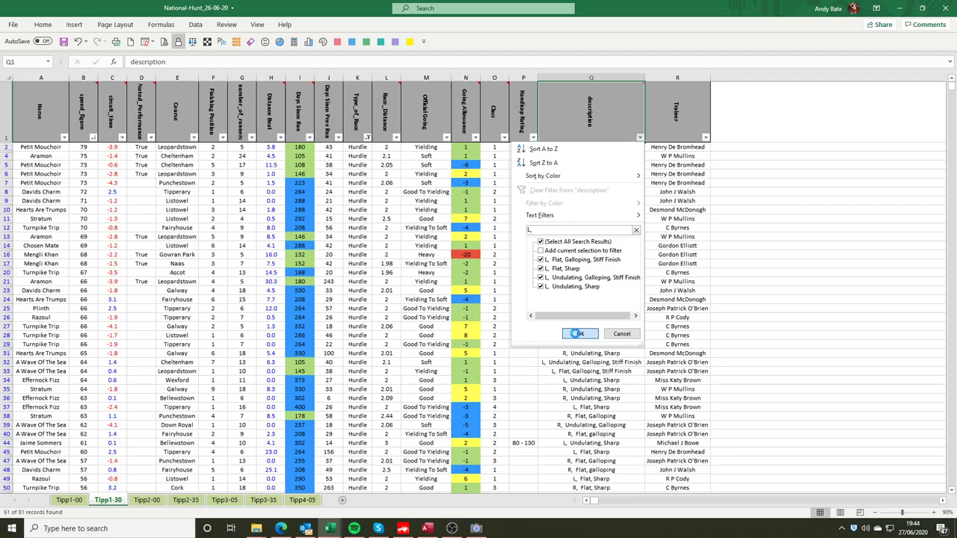
pyautogui.press('BackSpace')
pyautogui.press('BackSpace')
pyautogui.write('R,')
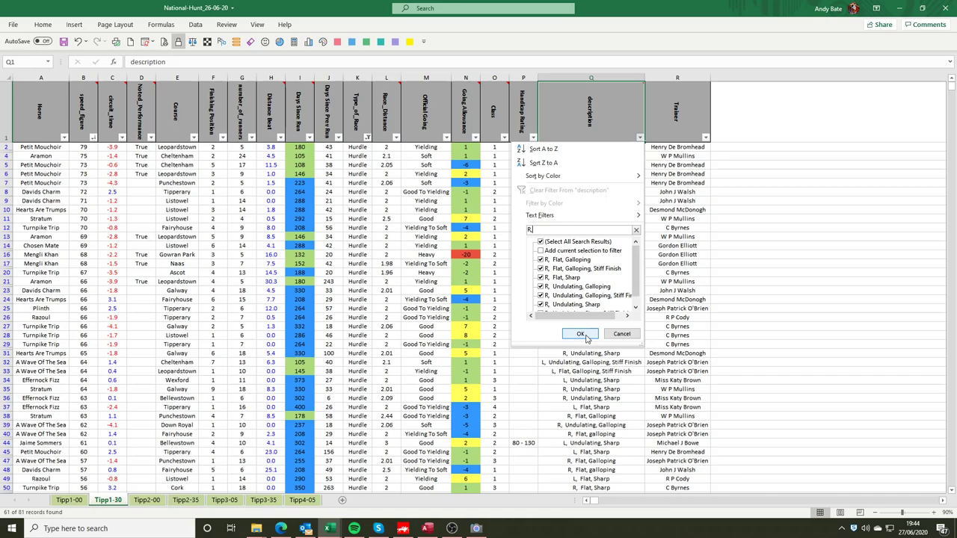
pyautogui.click(581, 335)
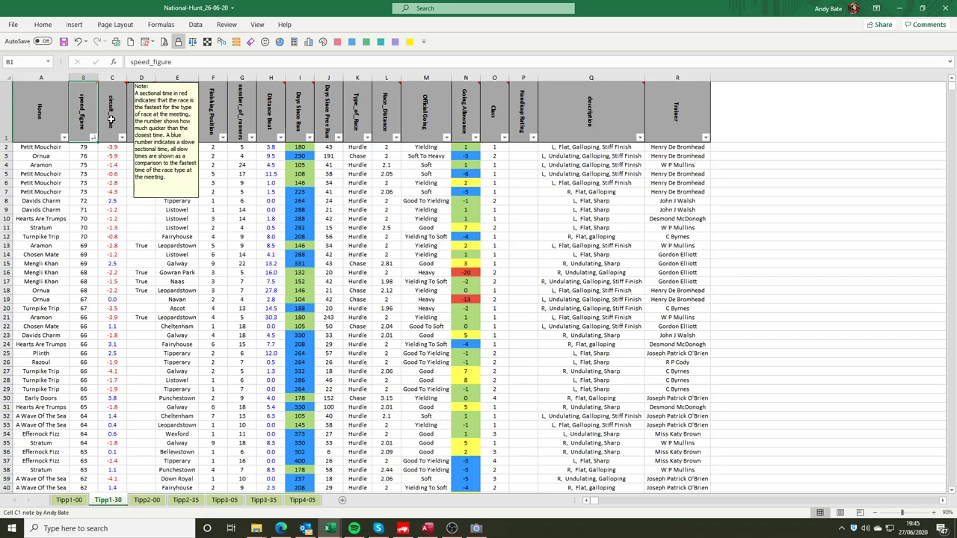
# Select the circuit_time header cell C1.
pyautogui.click(111, 120)
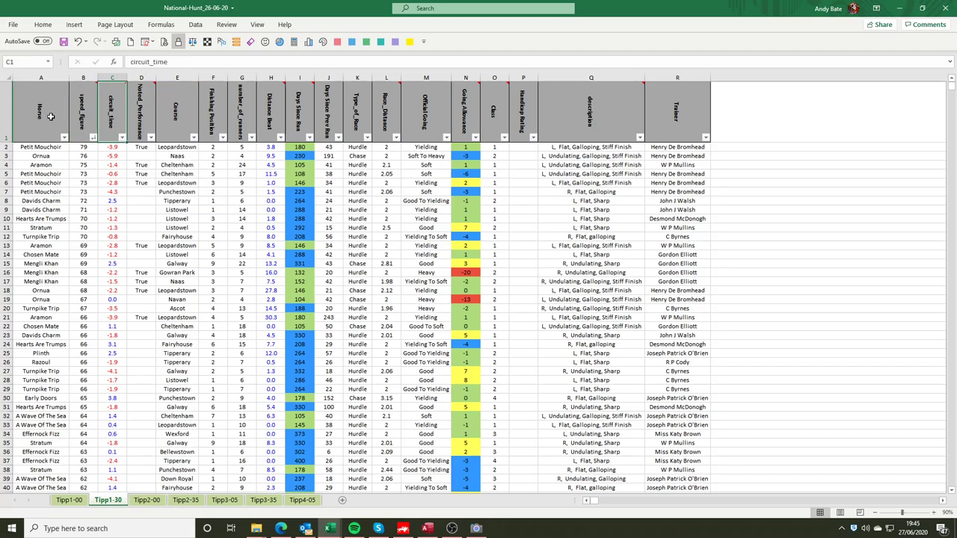